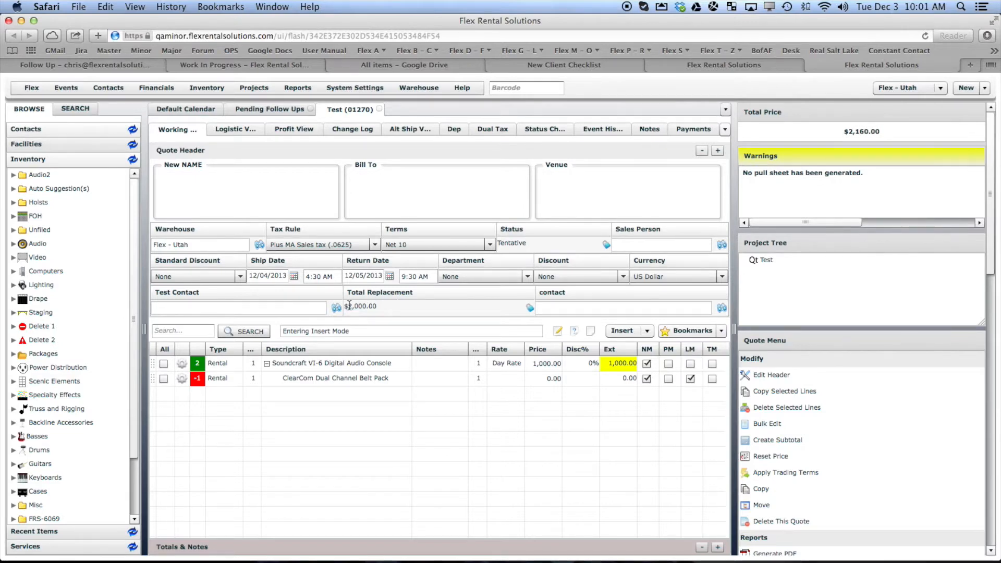
Open the Quote project element definition for editing and show its document views.
left_click(259, 87)
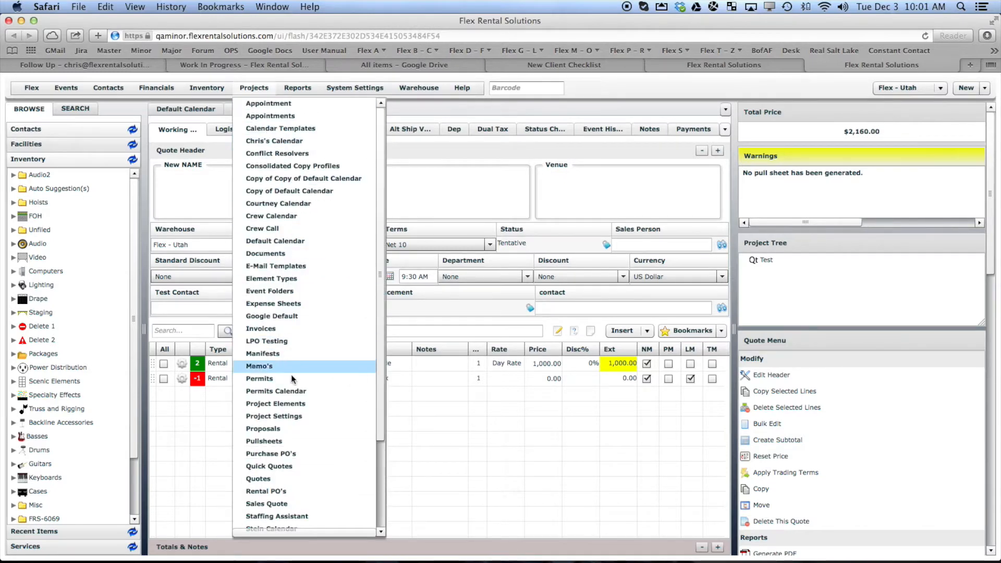
left_click(276, 405)
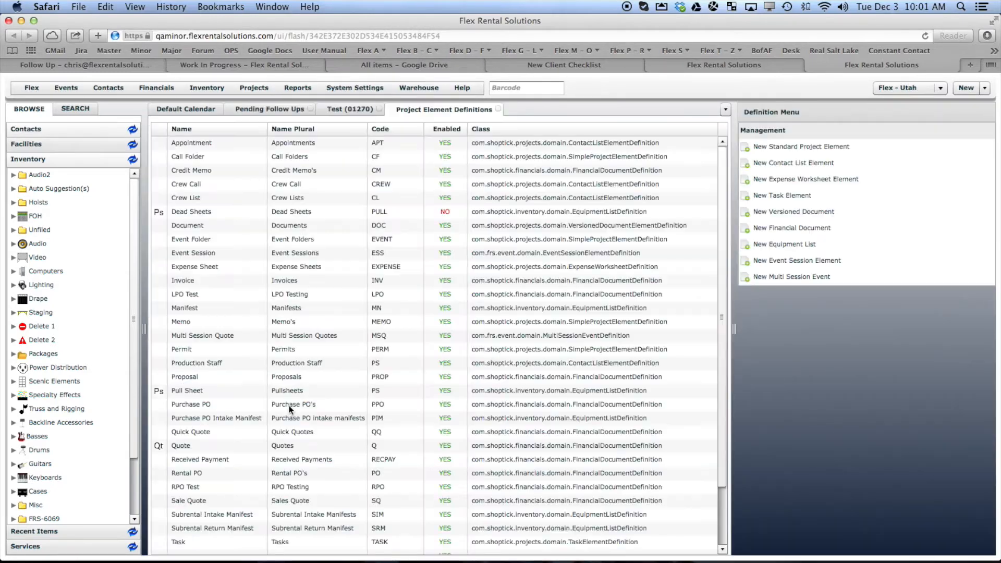
double_click(190, 447)
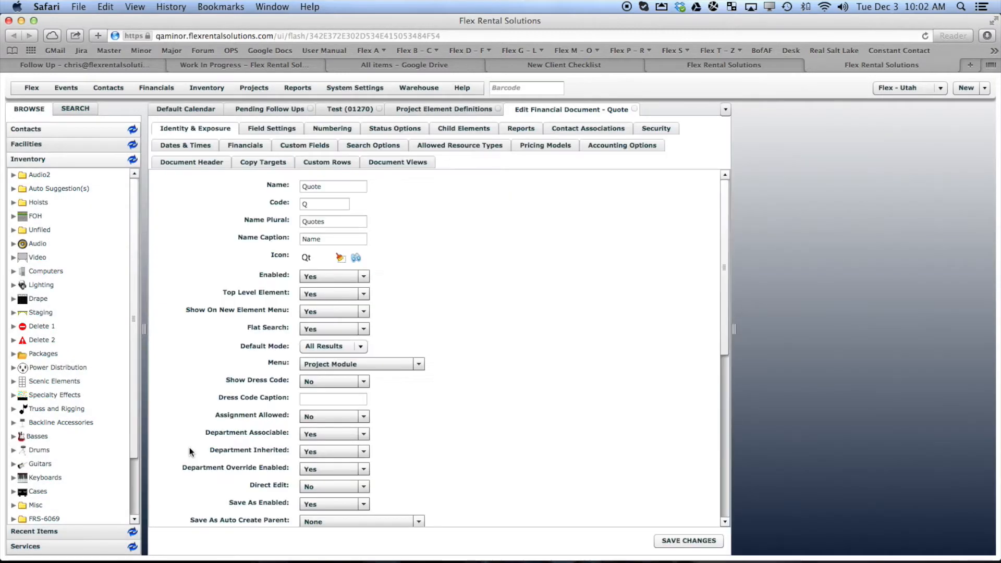
left_click(418, 164)
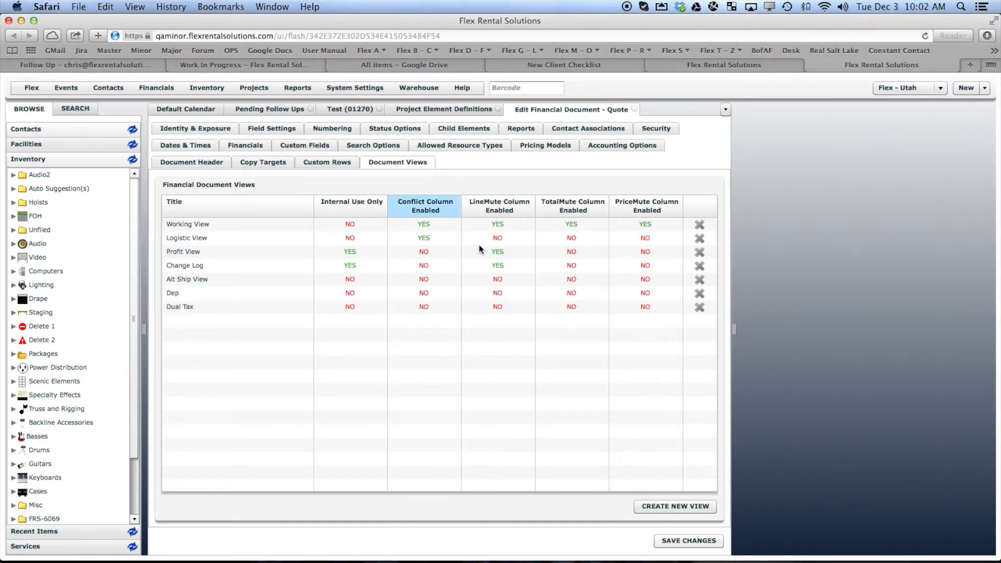
Create a document view named "Replacement Value", with Suppress Bar Code and Is Sensitive View set to Yes.
left_click(683, 506)
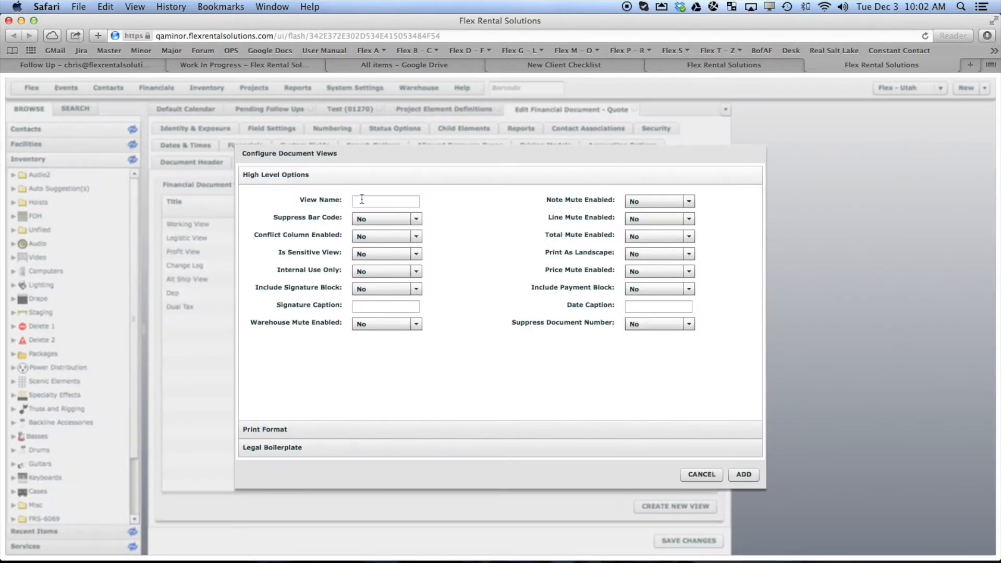
type("Replacemen")
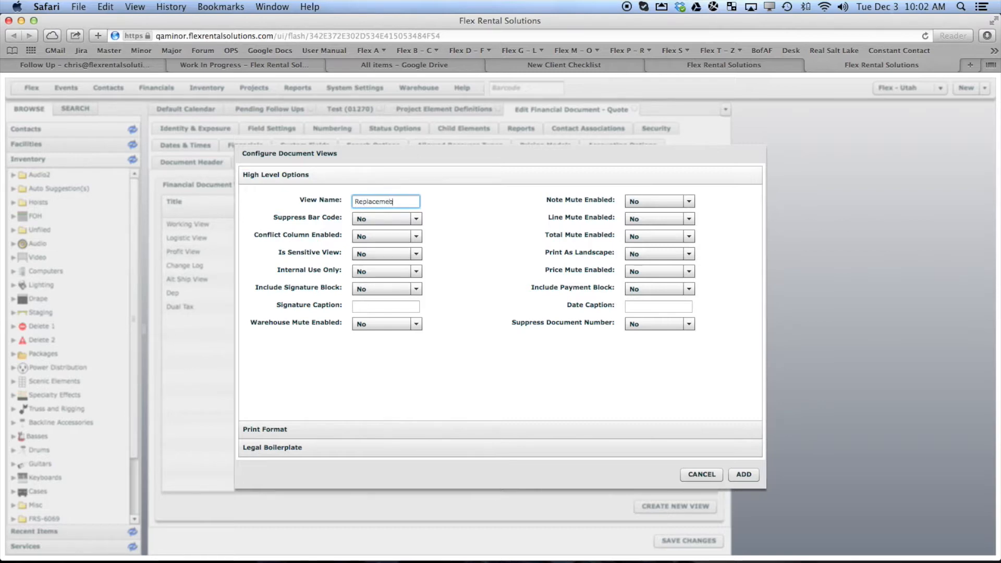
type("t Value")
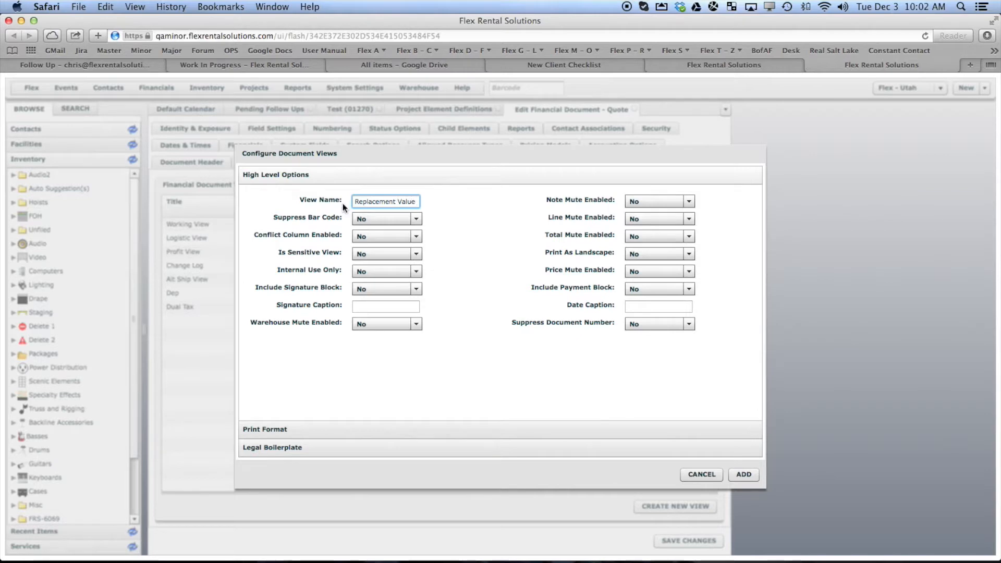
left_click(370, 217)
left_click(368, 242)
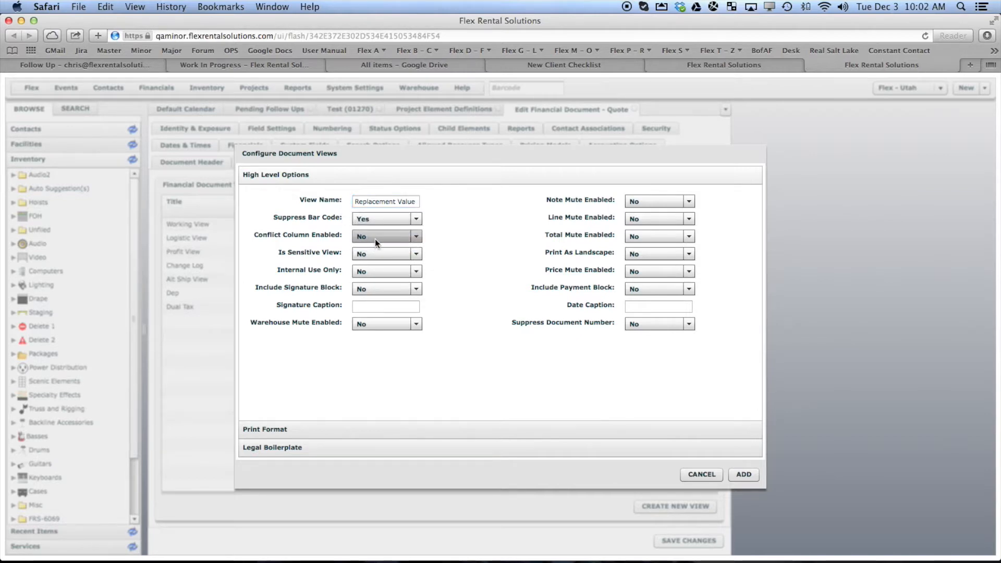
left_click(377, 255)
left_click(370, 278)
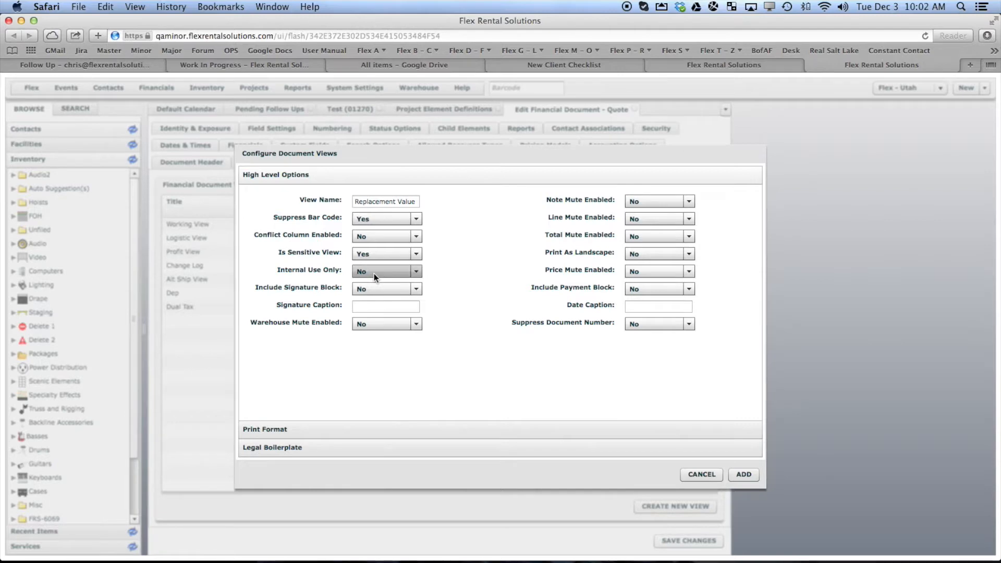
Include a signature block with signature caption "Signature" and date caption "Date", and add the new view to the Quote definition.
left_click(400, 292)
left_click(388, 311)
left_click(369, 306)
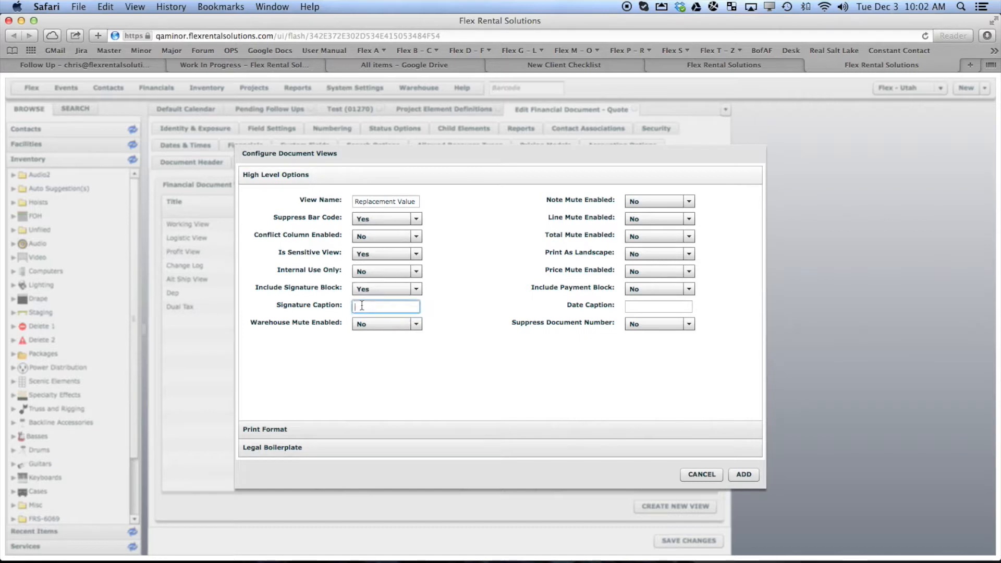
type("Signature")
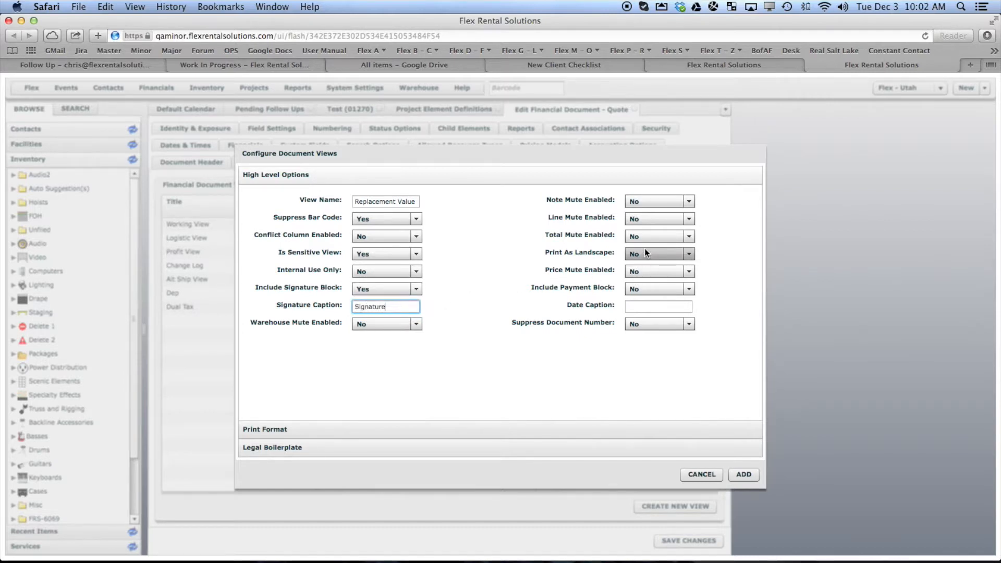
left_click(638, 307)
type("Date")
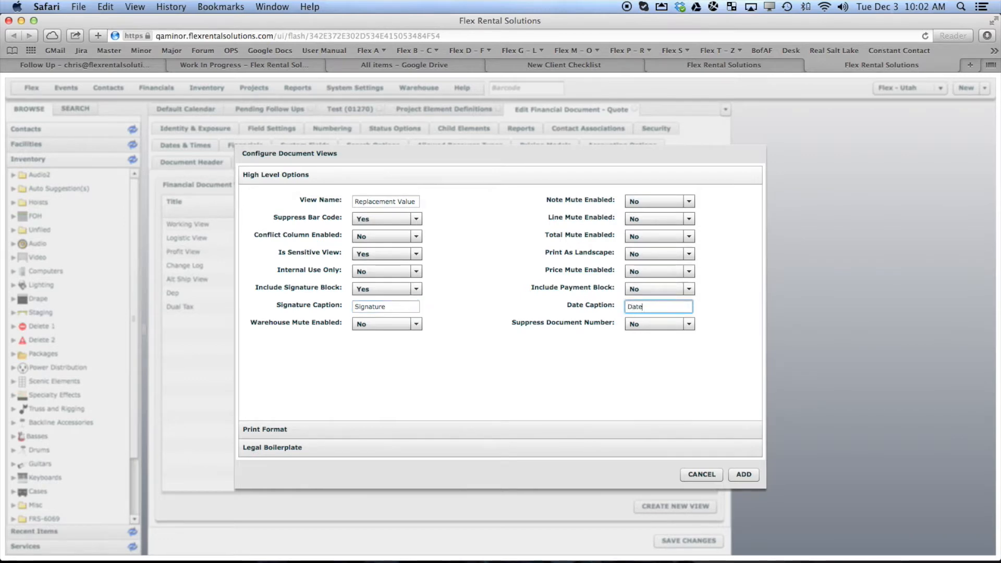
left_click(744, 475)
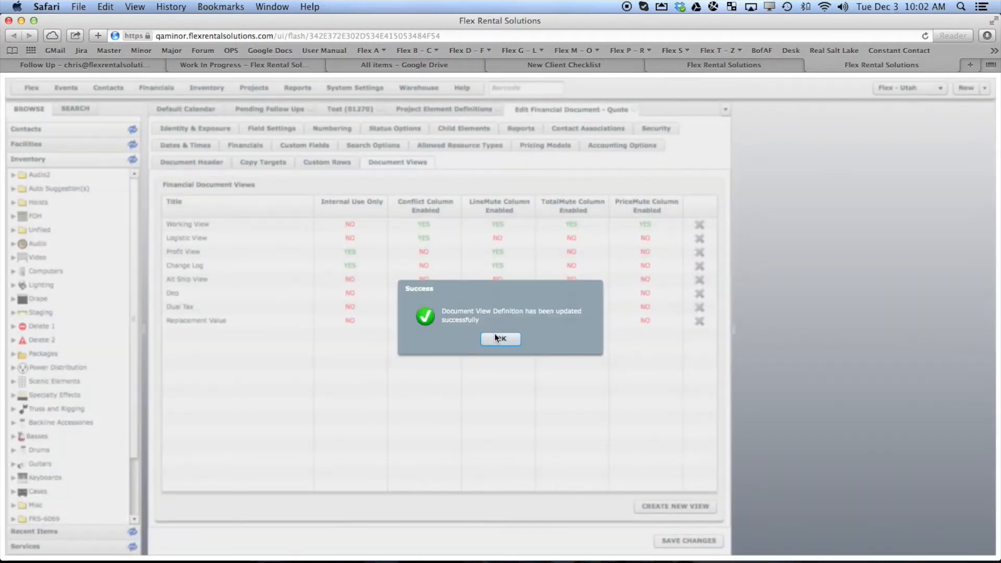
left_click(496, 337)
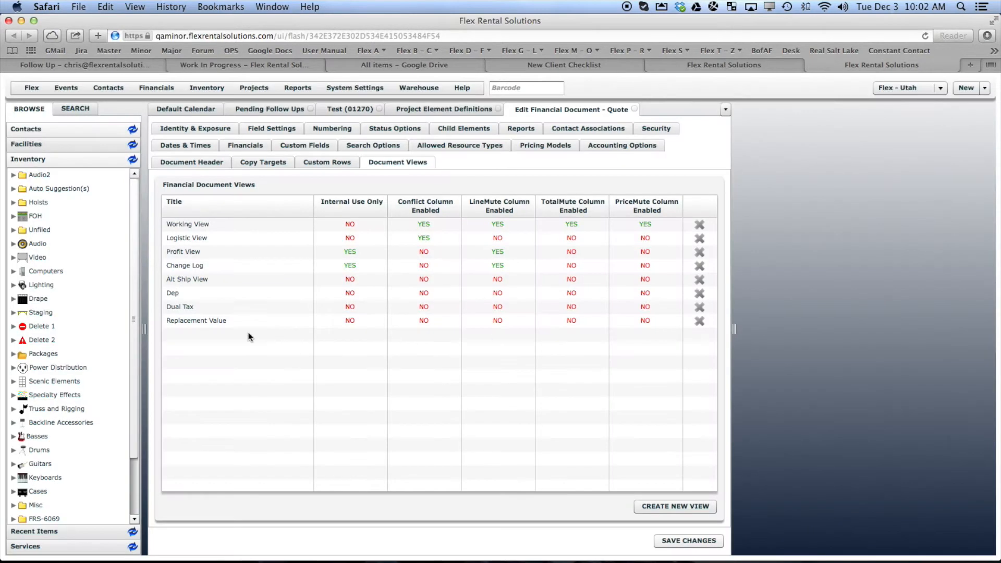
In the Replacement Value view, add a header block column in row 0 captioned "Account Manager", with field type Account Manager and width factor 1.
double_click(209, 321)
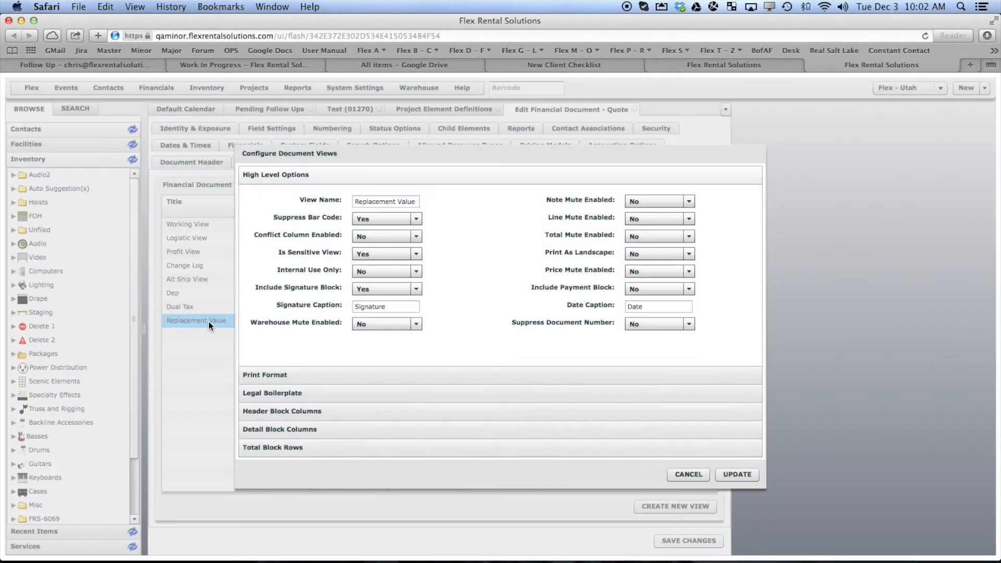
left_click(313, 411)
left_click(255, 408)
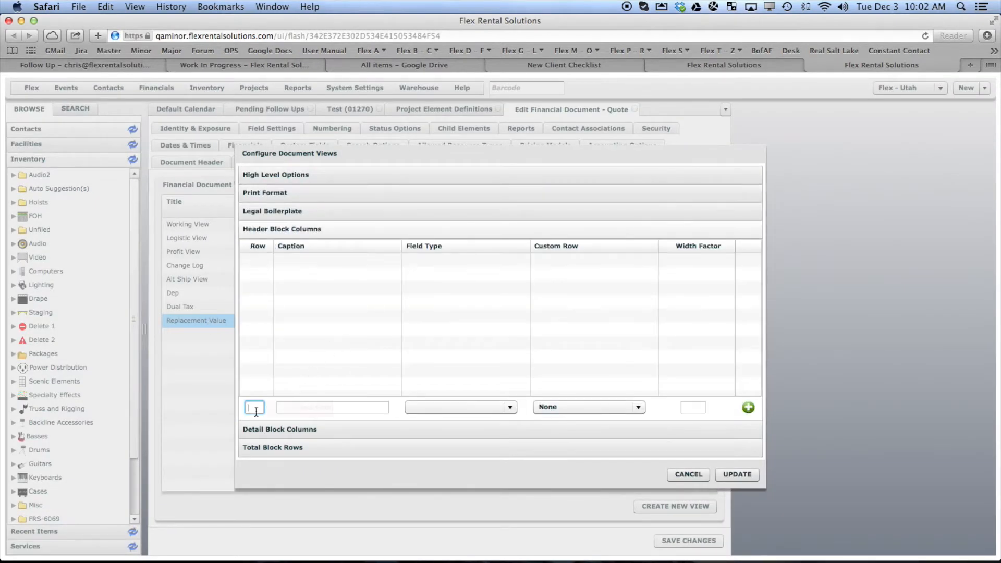
type("0")
key("Tab")
type("Account Manager")
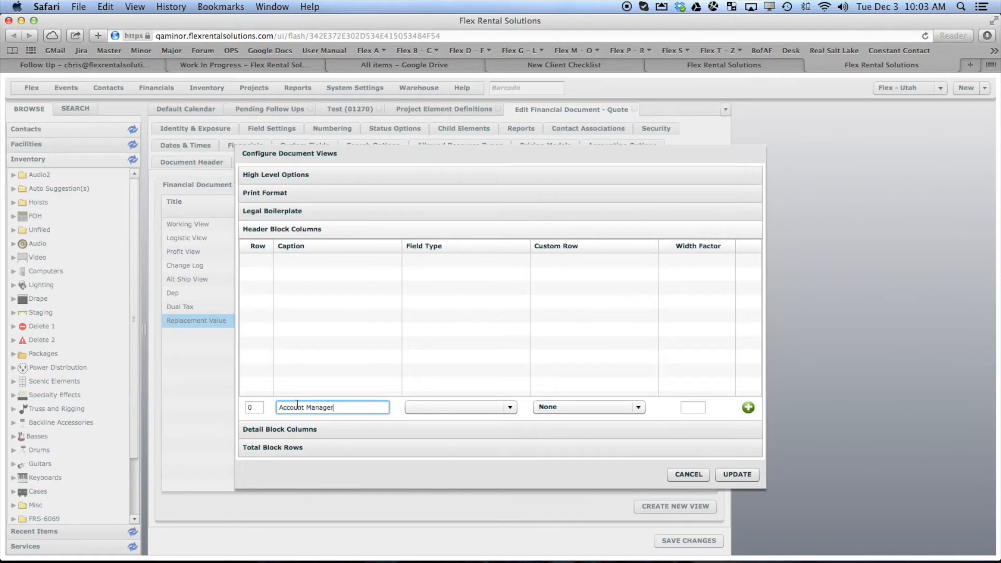
left_click(510, 407)
left_click(465, 244)
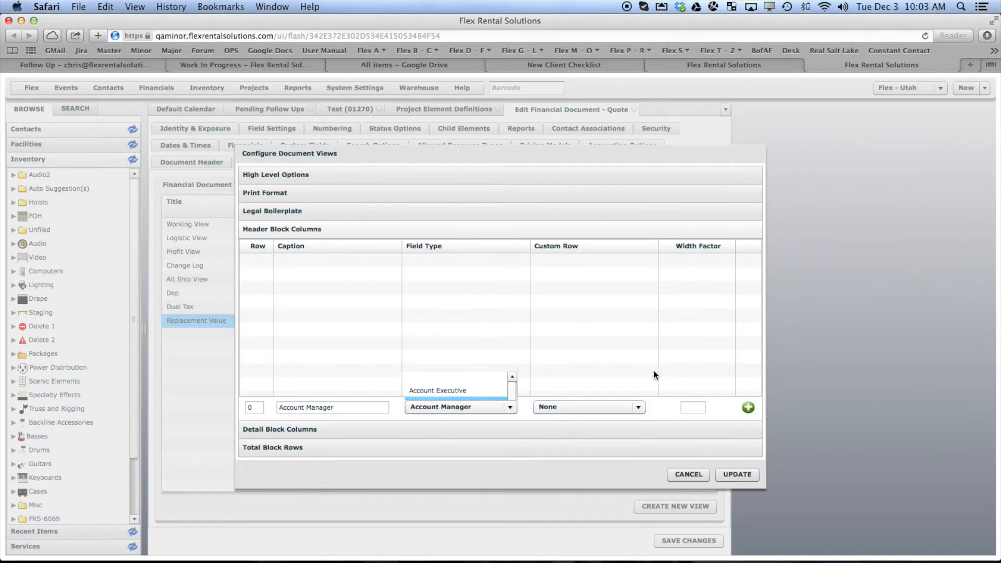
left_click(687, 410)
type("1")
left_click(747, 407)
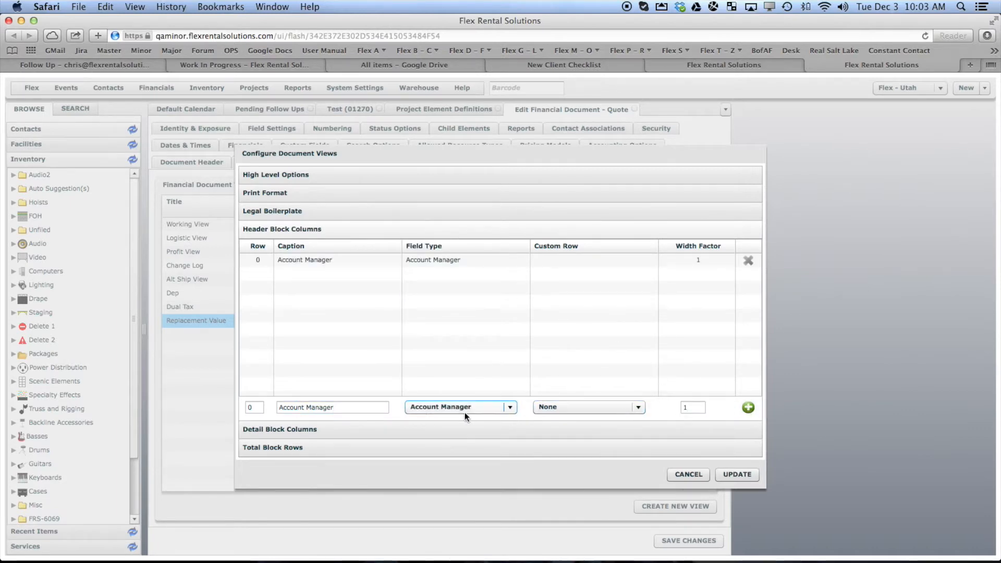
Add a header block column captioned "Ship Date" with field type Ship Date, keeping row 0 and width factor 1.
left_click(336, 407)
left_click_drag(336, 408, 276, 407)
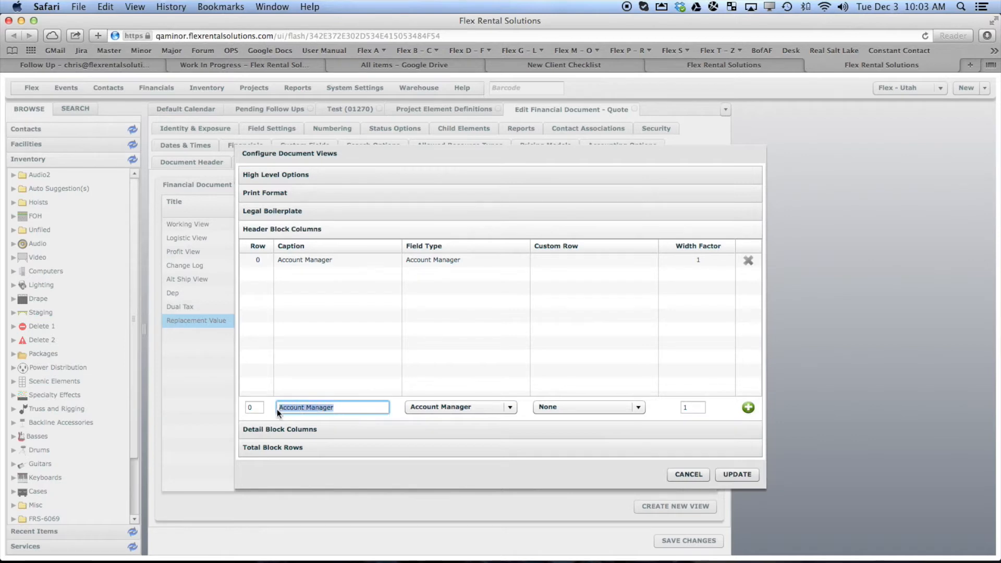
type("Ship Date")
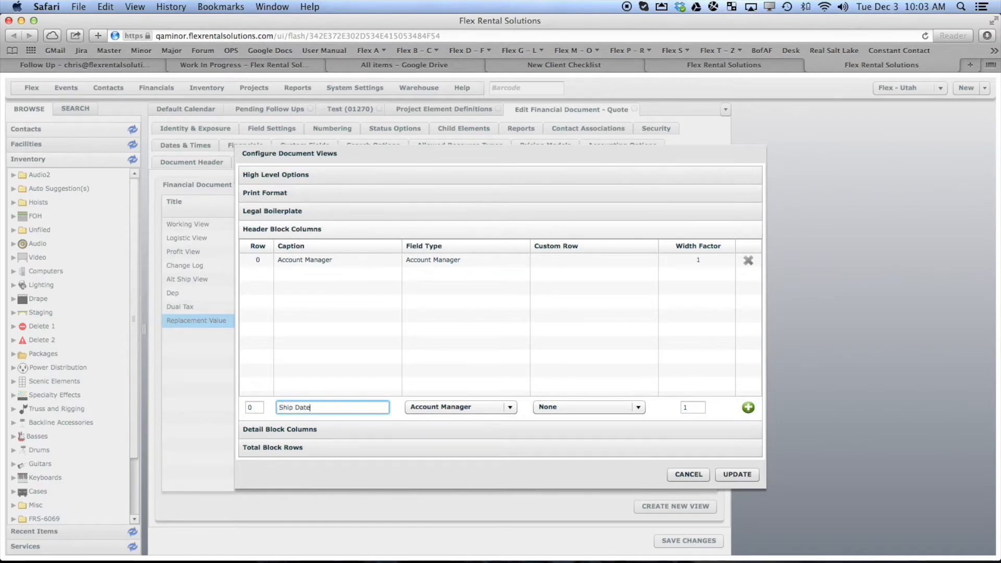
left_click(447, 411)
left_click_drag(513, 262, 512, 352)
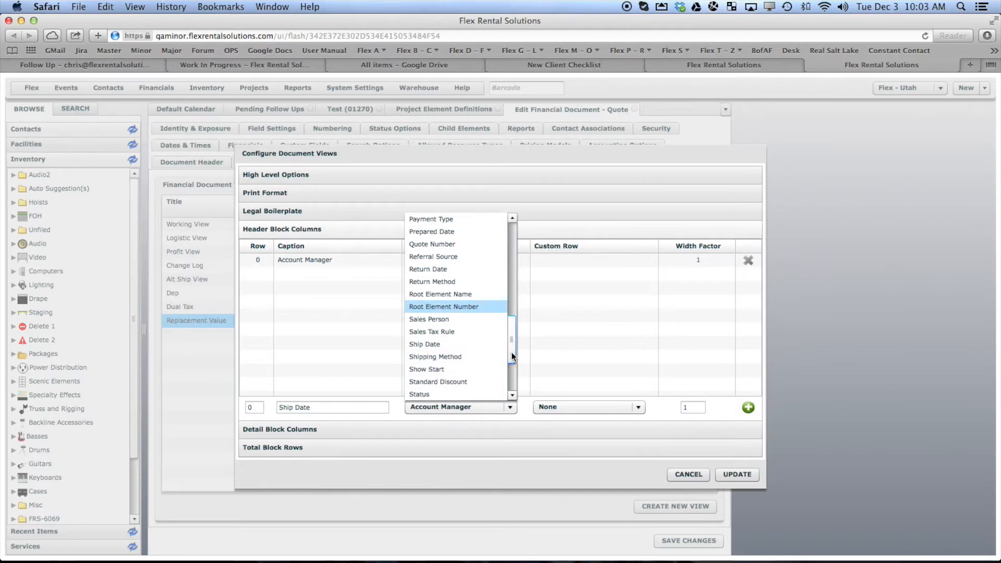
left_click(444, 344)
left_click(743, 409)
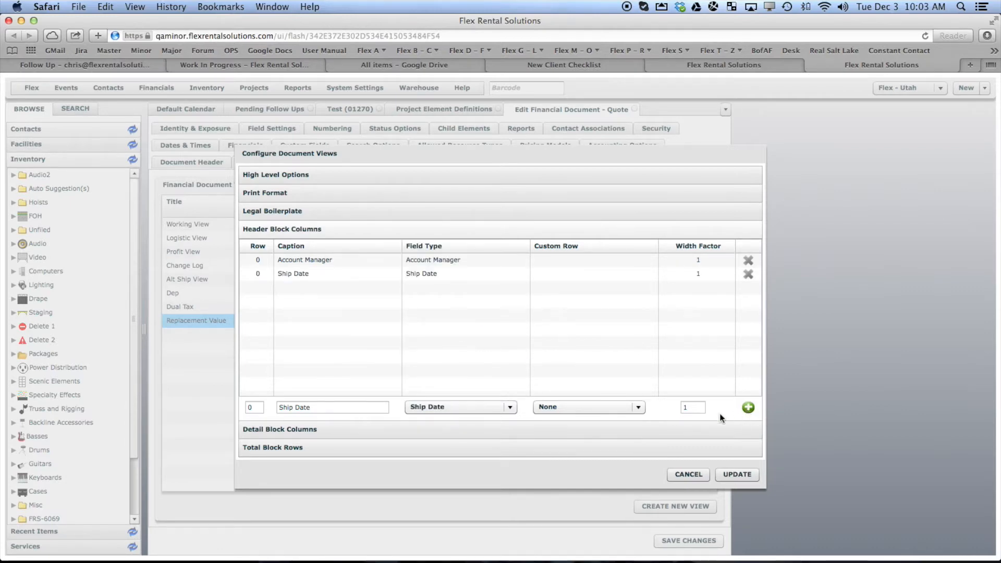
Add another header block column with field type Return Date, reusing the "Ship Date" caption, row 0 and width factor 1.
left_click(458, 411)
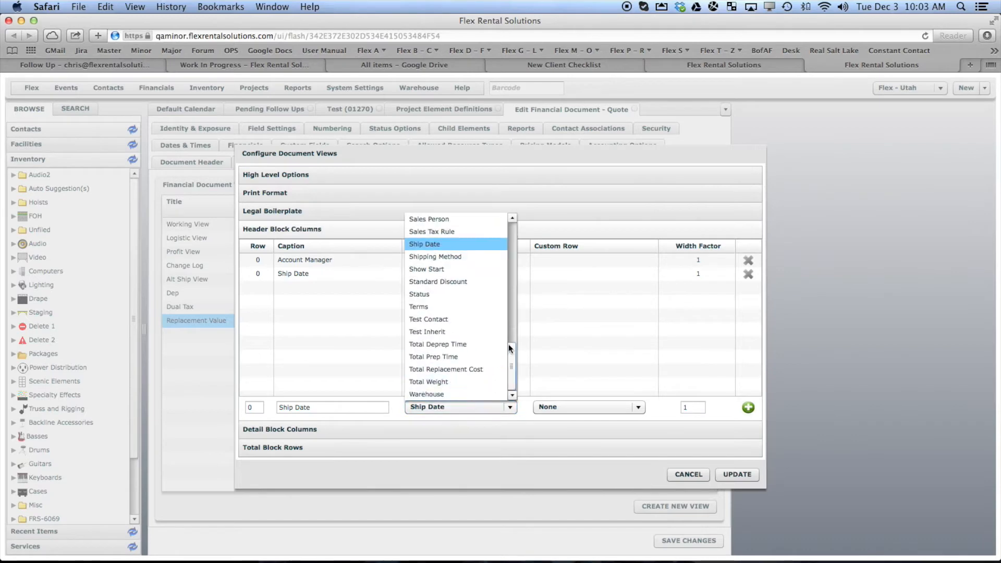
scroll(515, 361, "up", 5)
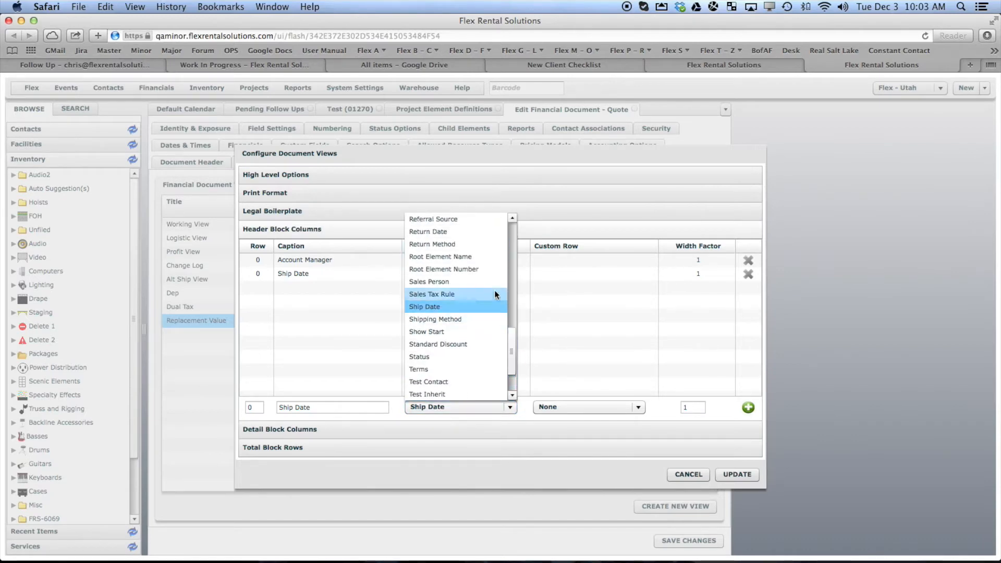
left_click(437, 234)
left_click(747, 408)
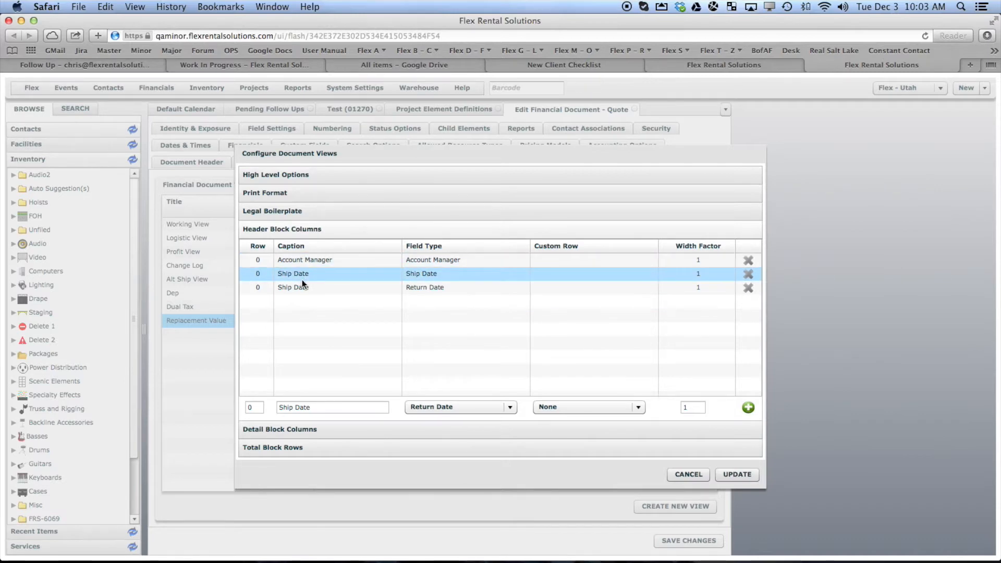
Add a detail block column captioned "Qty" with field type Quantity, width factor 1 and center alignment.
left_click(332, 429)
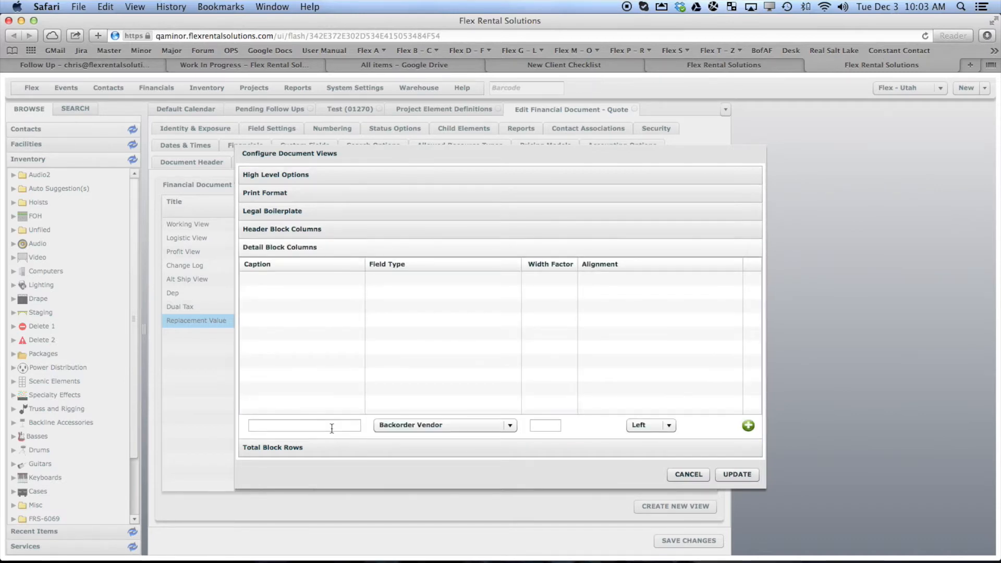
left_click(332, 429)
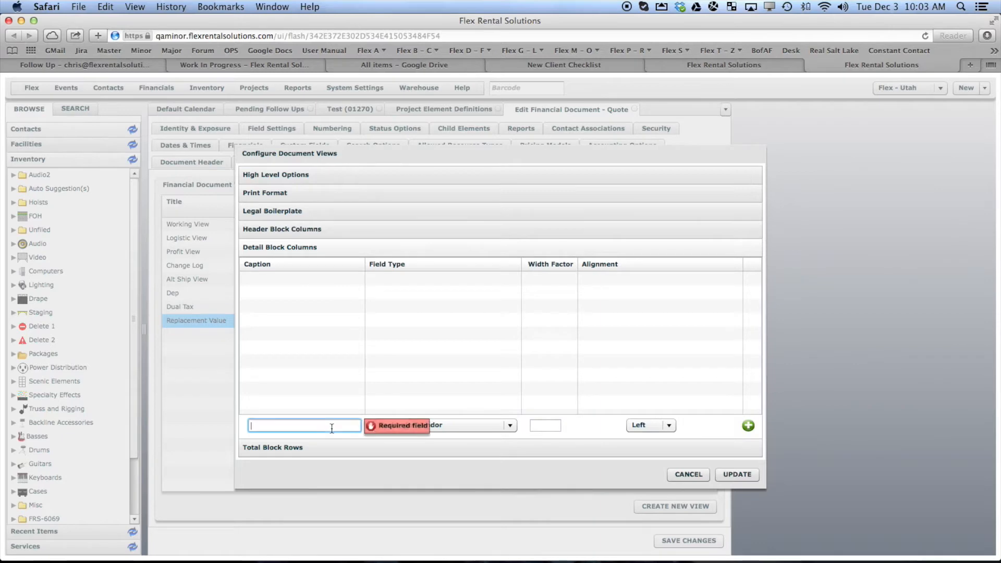
type("Ty")
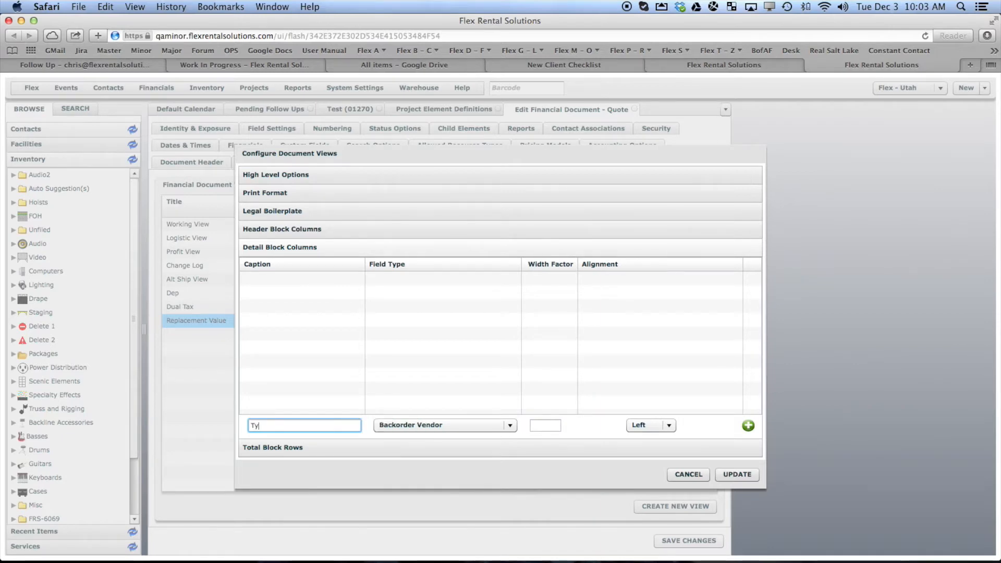
type("Qty")
left_click(431, 433)
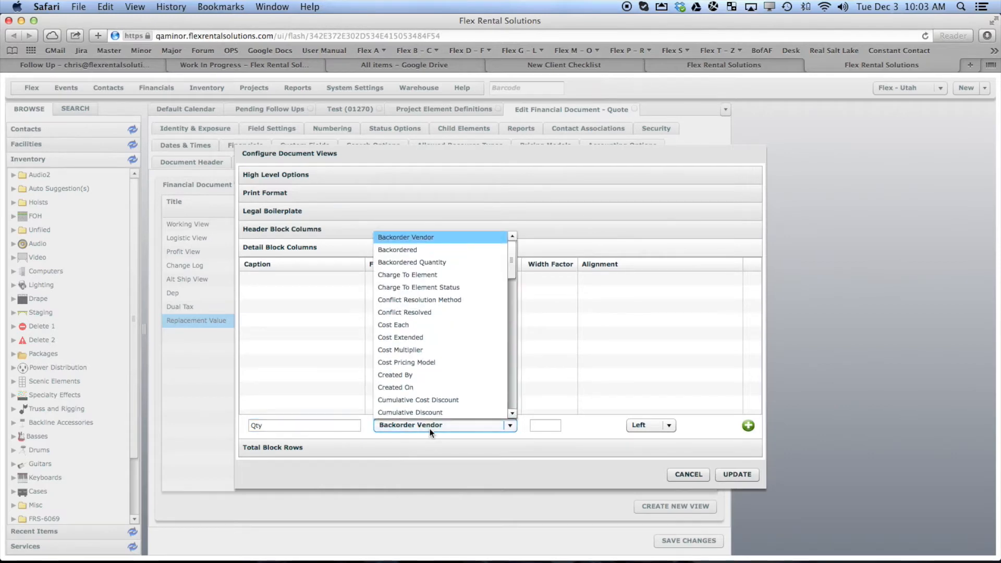
key("q")
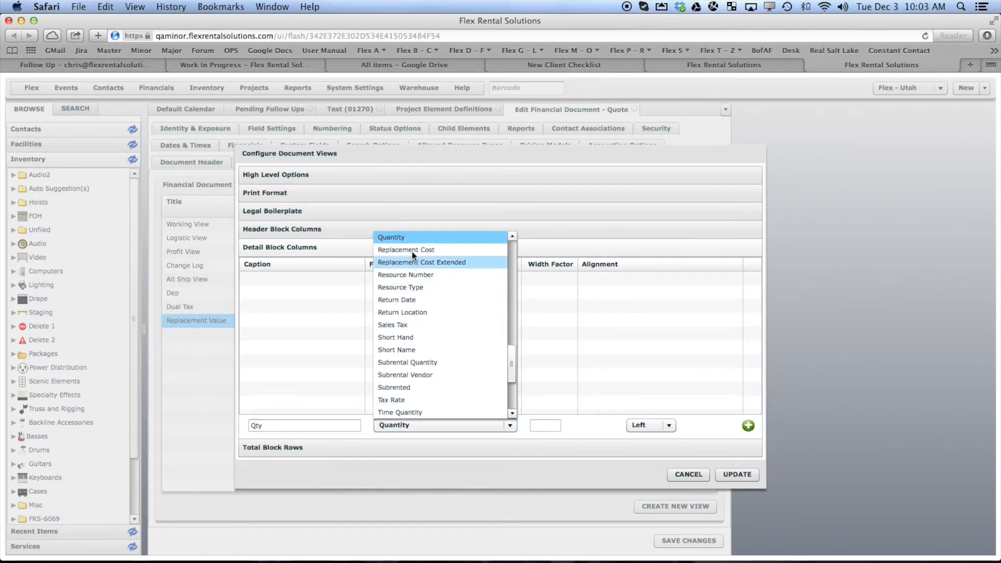
left_click(397, 238)
left_click(544, 425)
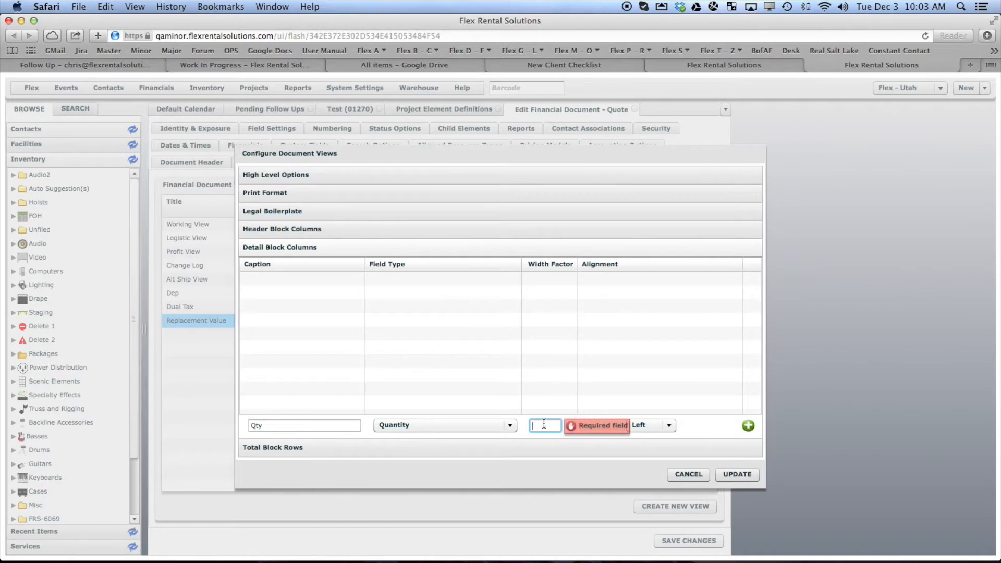
type("1")
left_click(657, 425)
left_click(641, 438)
left_click(748, 426)
Add a detail block column captioned "Desription" with field type Description, width factor 6 and left alignment.
double_click(284, 425)
type("Des")
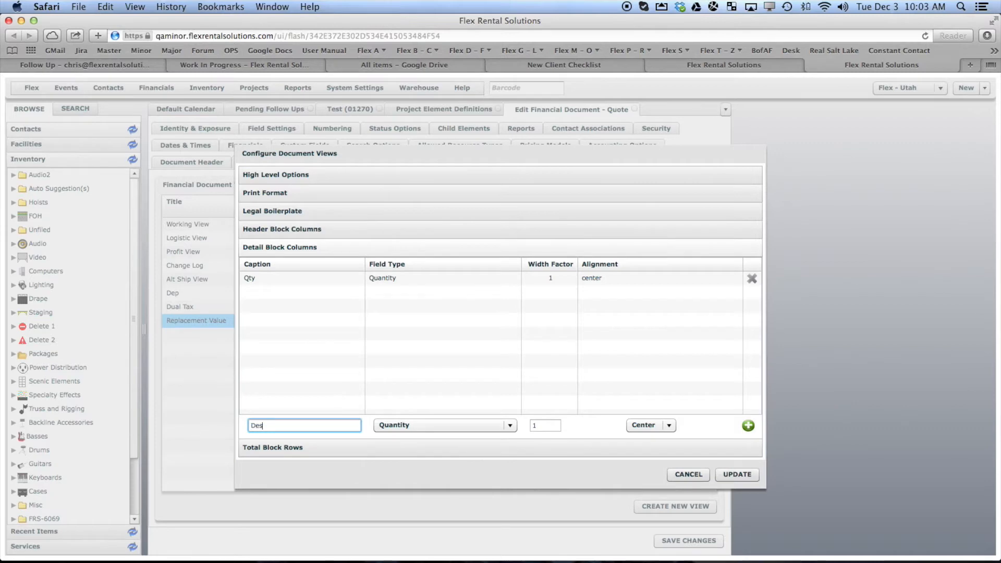
type("ription")
left_click(413, 426)
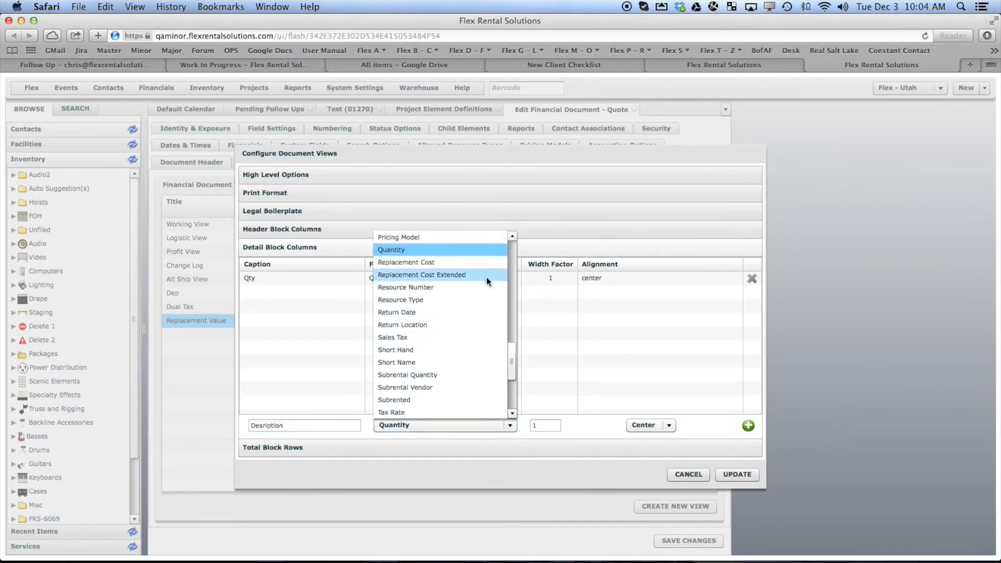
left_click_drag(512, 358, 512, 293)
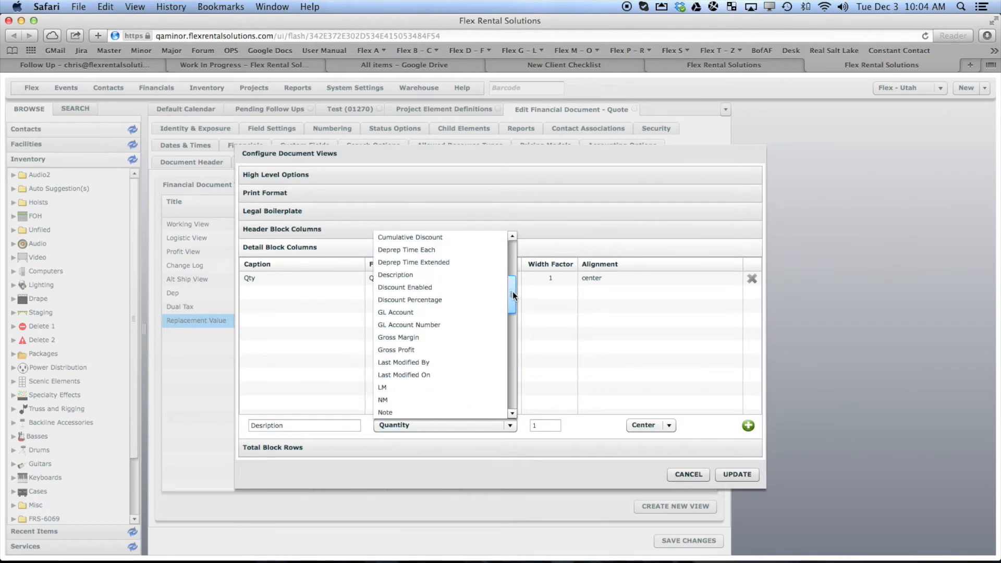
left_click(423, 276)
key("Tab")
type("6")
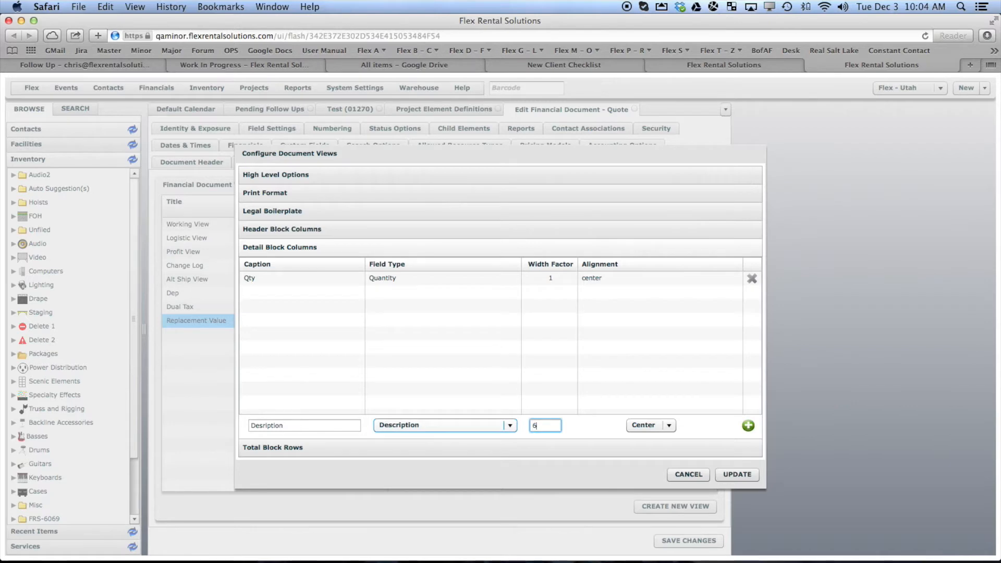
left_click(674, 428)
left_click(658, 441)
left_click(748, 426)
Add a detail block column captioned "Note" with field type Note and width factor 3, keeping left alignment.
double_click(306, 427)
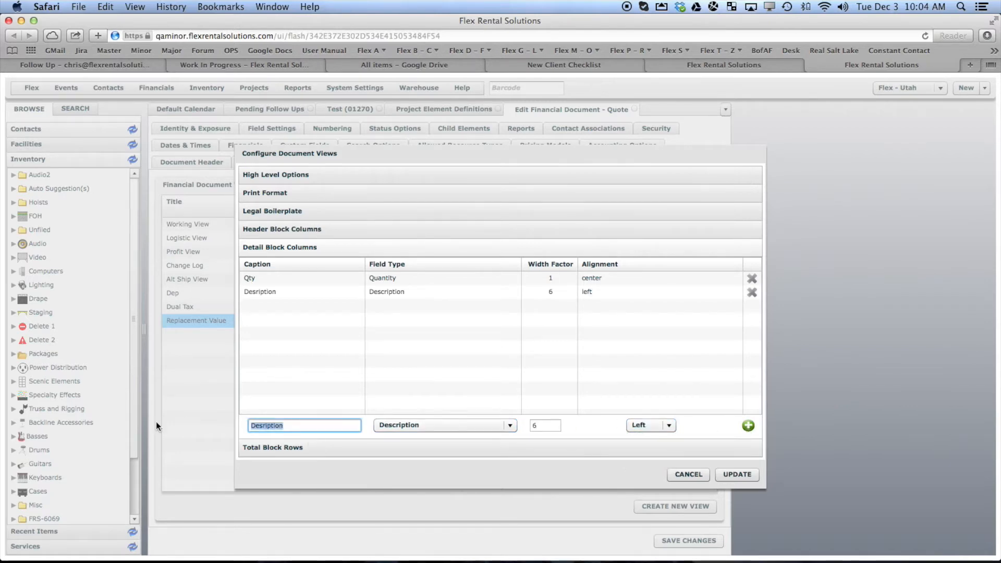
type("Noi")
key("BackSpace")
type("te")
left_click(409, 427)
key("n")
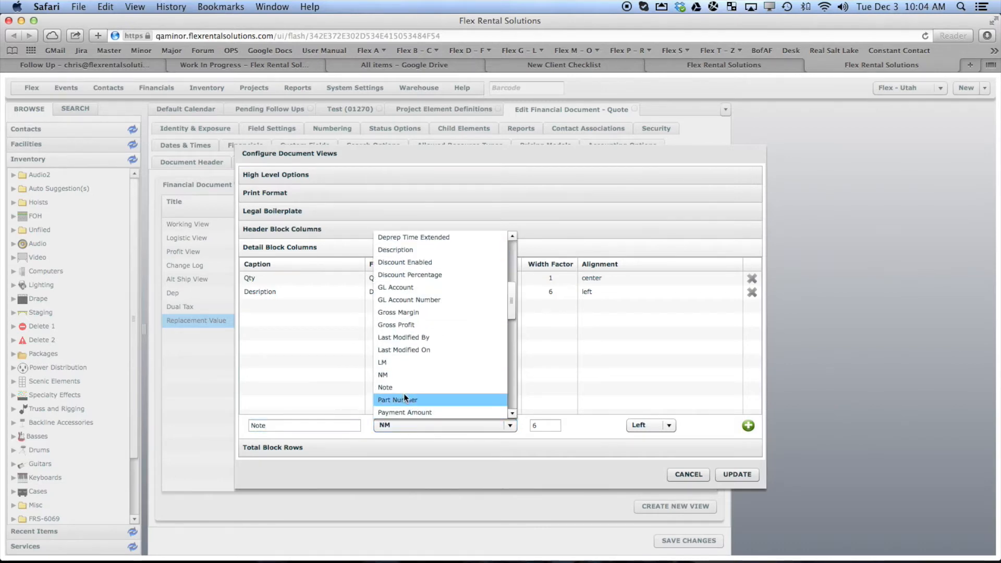
left_click(514, 414)
left_click(431, 426)
left_click(400, 238)
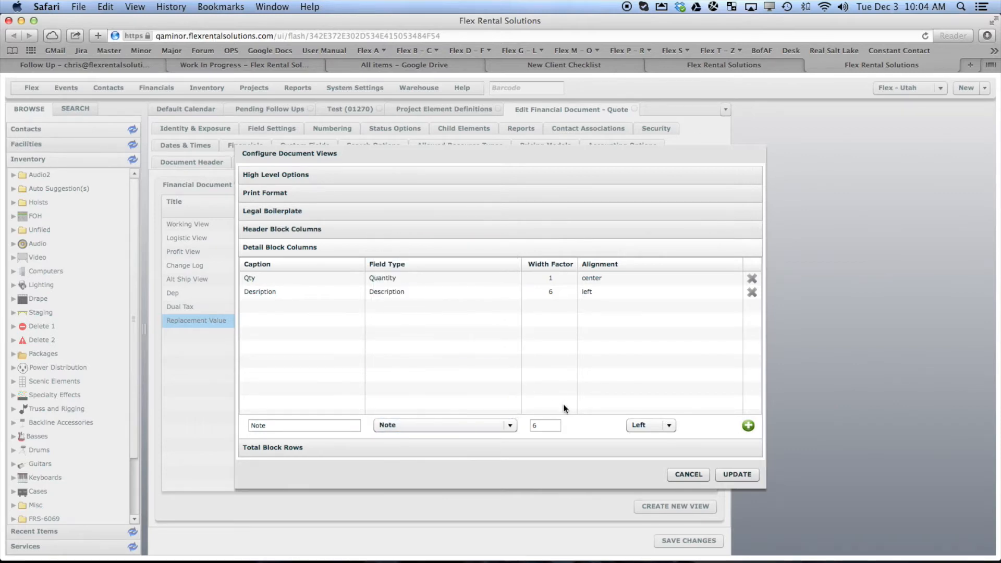
double_click(542, 424)
type("3")
left_click(749, 426)
Add a detail block column captioned "Replacement Cost" with field type Replacement Cost, width factor 3 and right alignment.
left_click(428, 429)
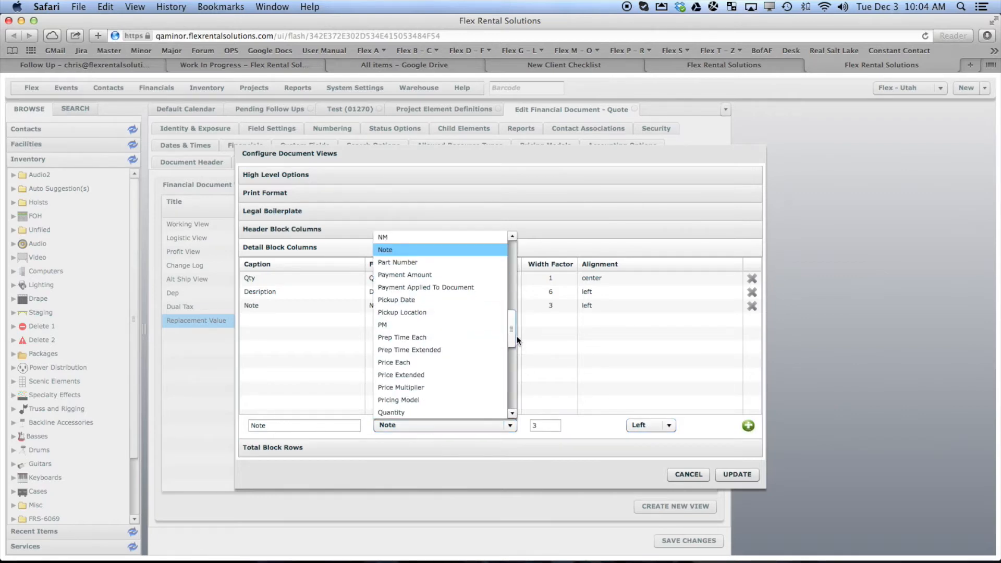
left_click_drag(516, 336, 515, 347)
left_click_drag(516, 346, 513, 359)
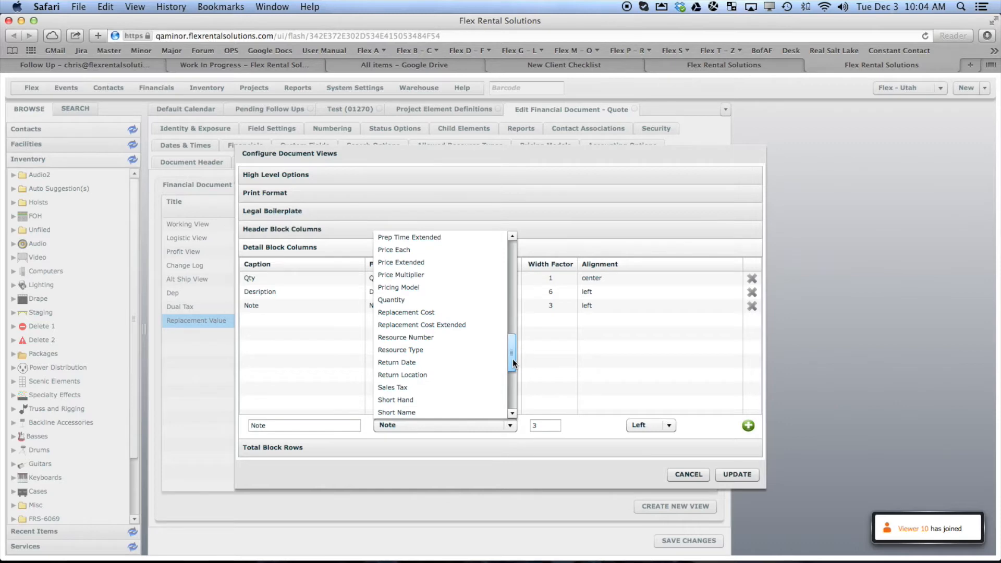
left_click(424, 314)
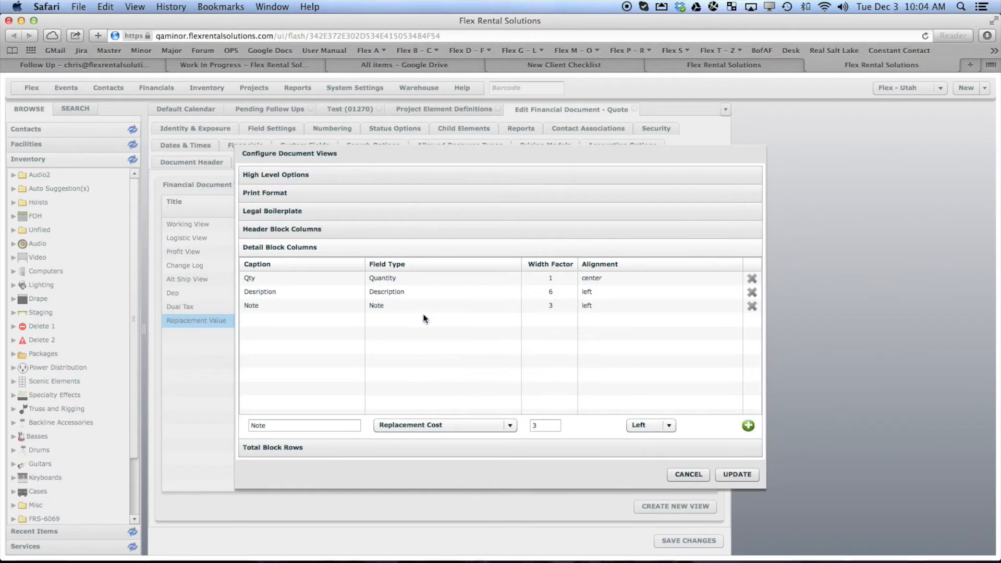
left_click_drag(293, 426, 201, 422)
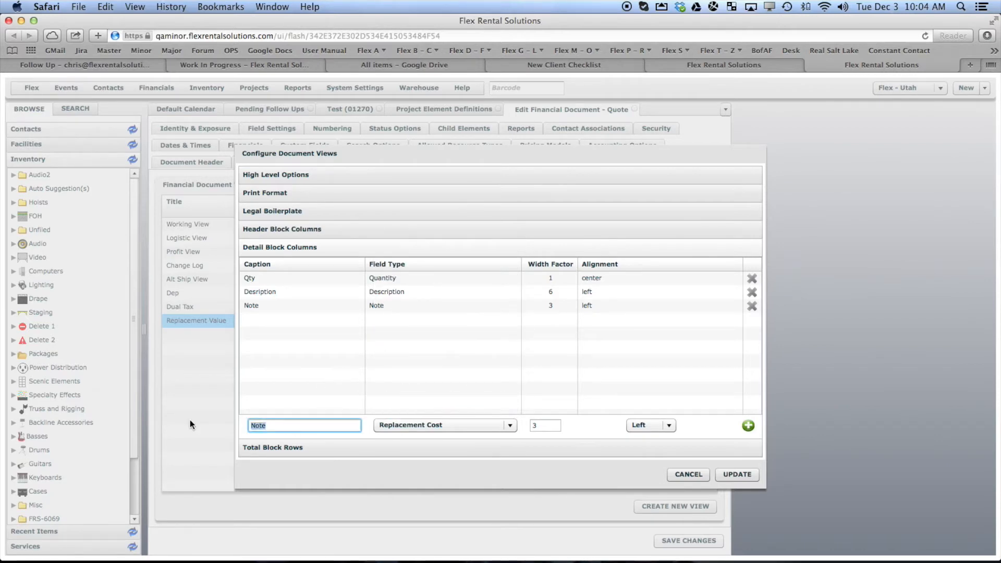
type("Replacemetn")
key("BackSpace")
type("nt Cost")
key("Tab")
key("Tab")
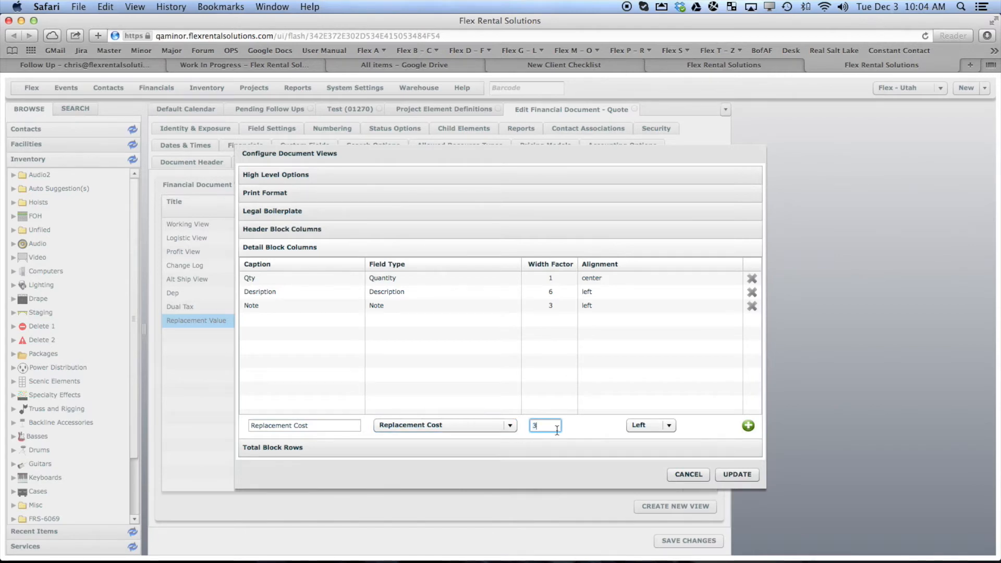
left_click(669, 426)
left_click(650, 464)
left_click(749, 426)
Add a detail block column captioned "Replacement Extended" with field type Replacement Cost Extended, keeping width factor 3 and right alignment.
left_click_drag(318, 427, 293, 427)
type("Extended")
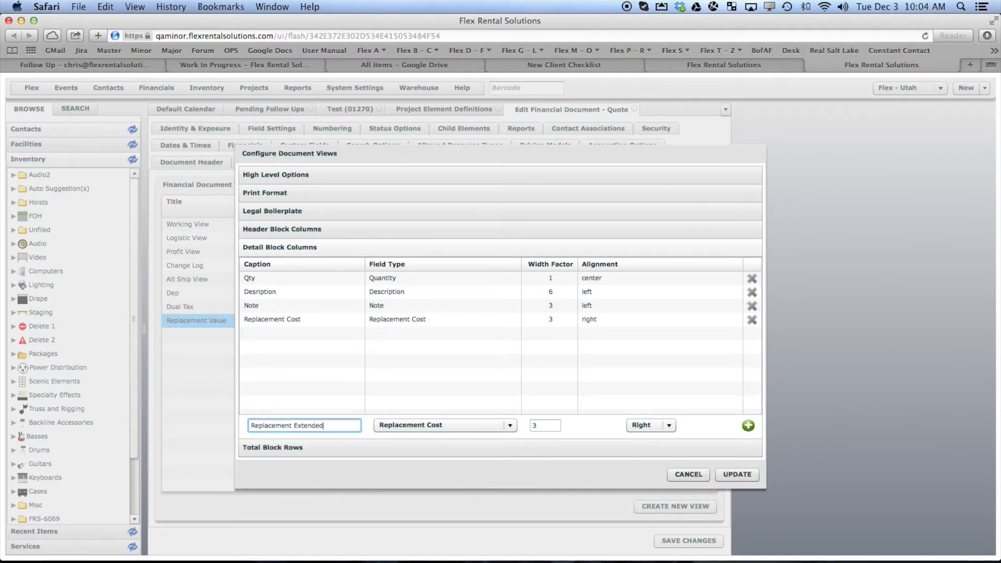
left_click(431, 425)
left_click(433, 259)
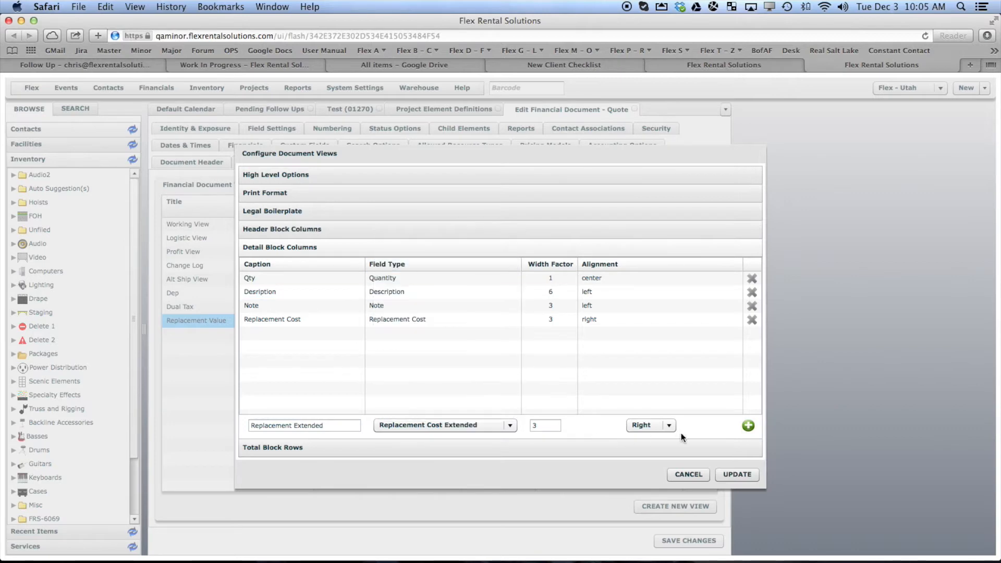
left_click(748, 425)
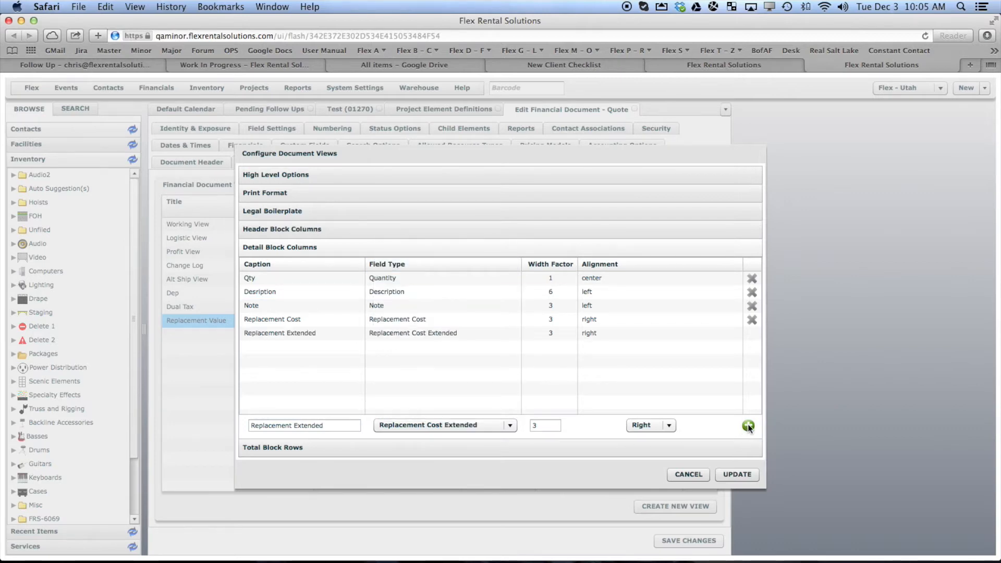
Review the detail block columns one by one, from Qty through Replacement Extended.
left_click(248, 279)
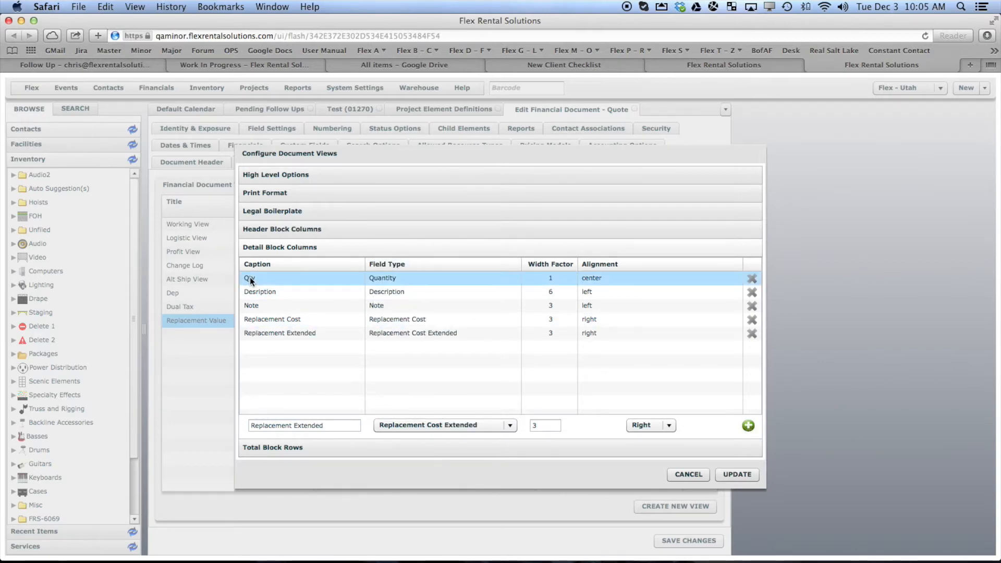
left_click(256, 292)
left_click(259, 306)
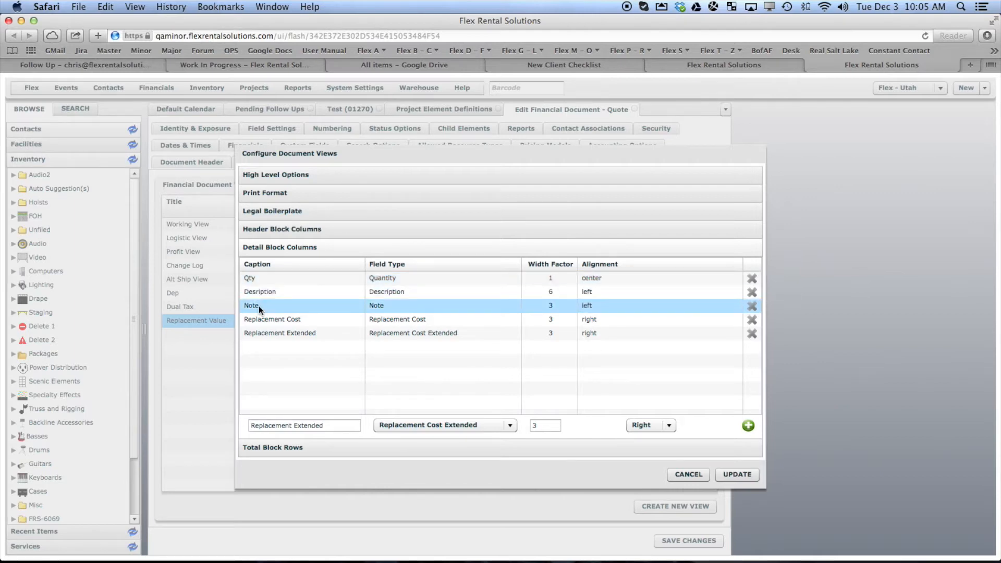
left_click(262, 293)
left_click(255, 308)
left_click(275, 320)
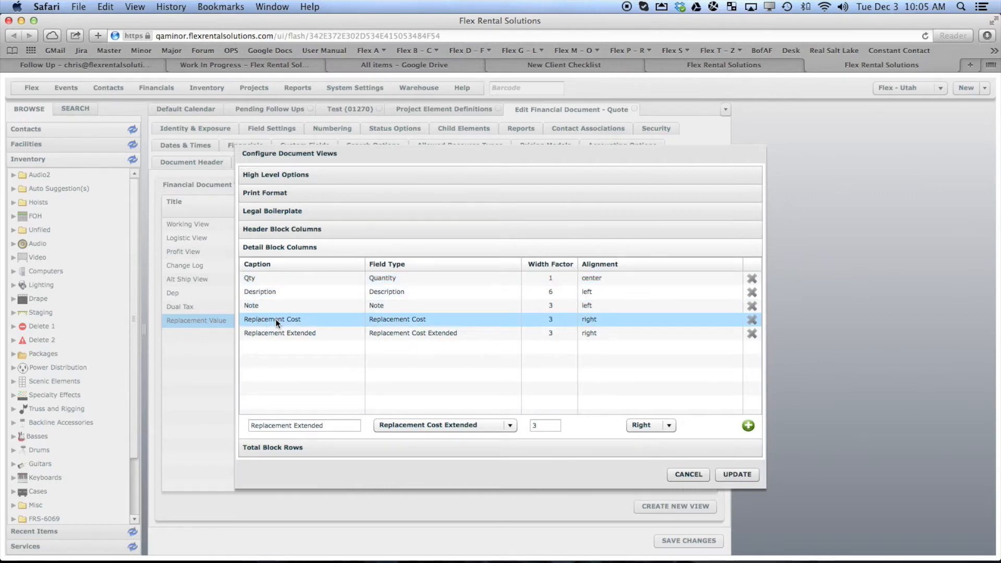
left_click(401, 334)
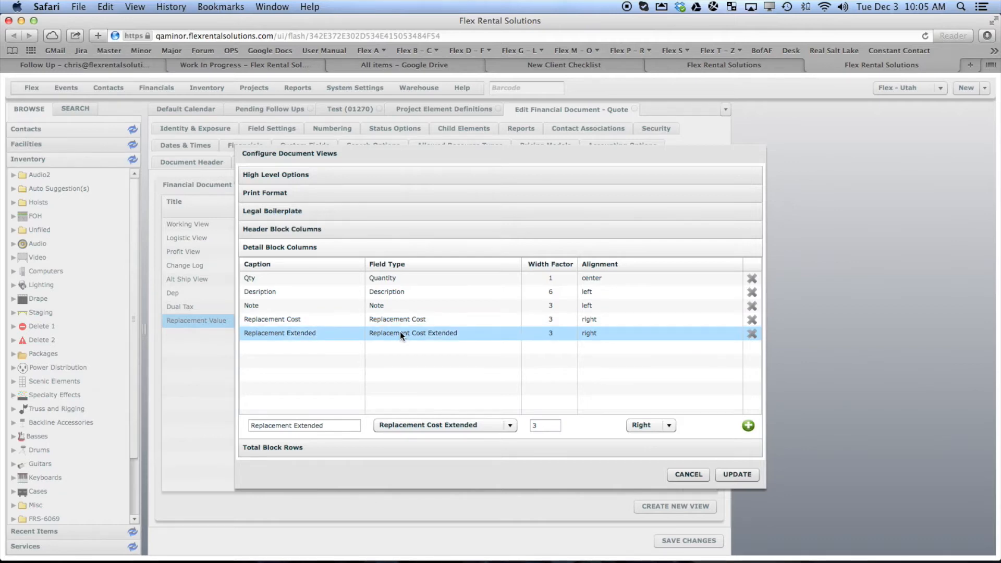
Add a non-bold total block row captioned "Total Replacement Value" with field type Replacement Cost, and update the document view.
left_click(352, 449)
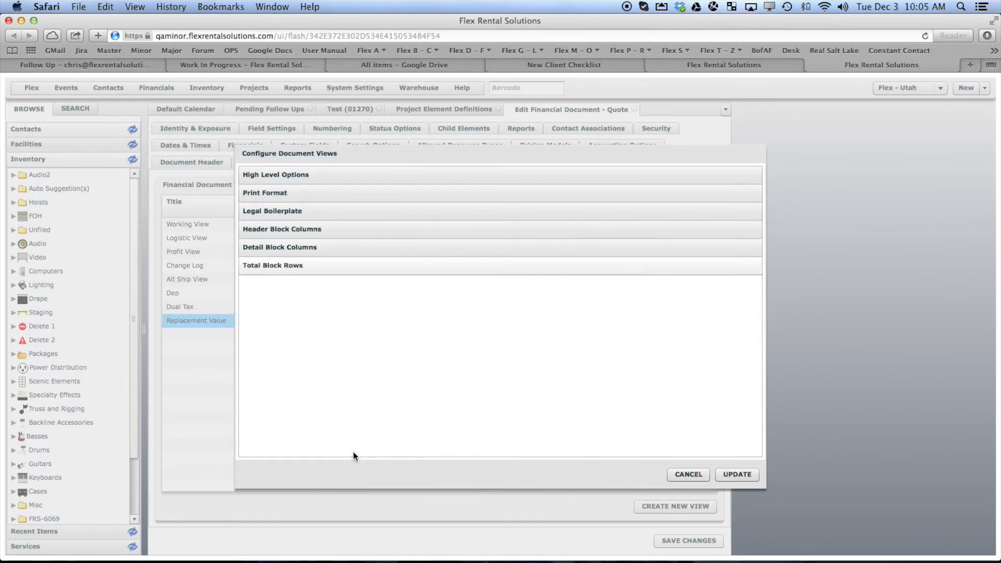
left_click(307, 443)
type("Total Repl")
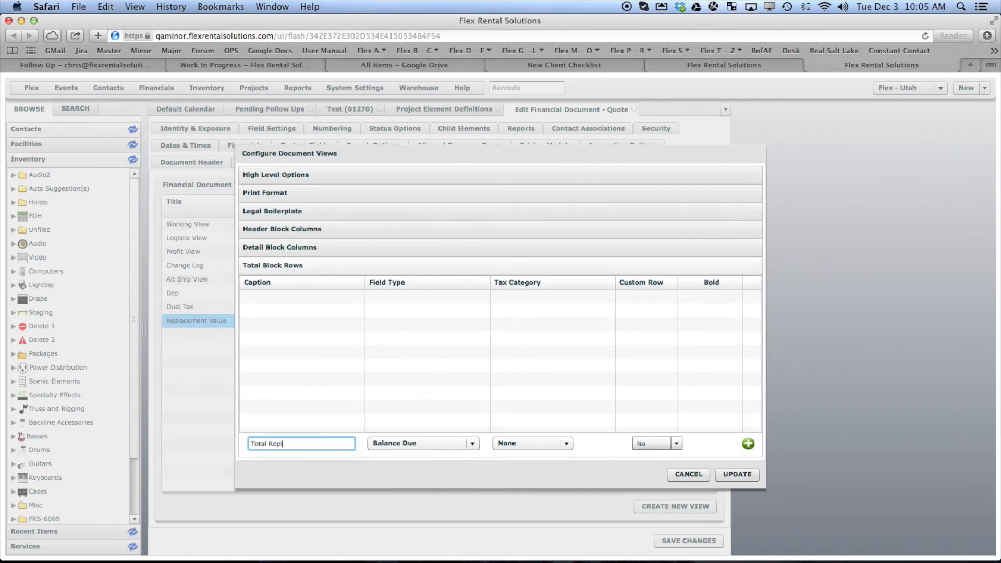
type("acement Value")
left_click(421, 444)
left_click_drag(475, 361, 475, 393)
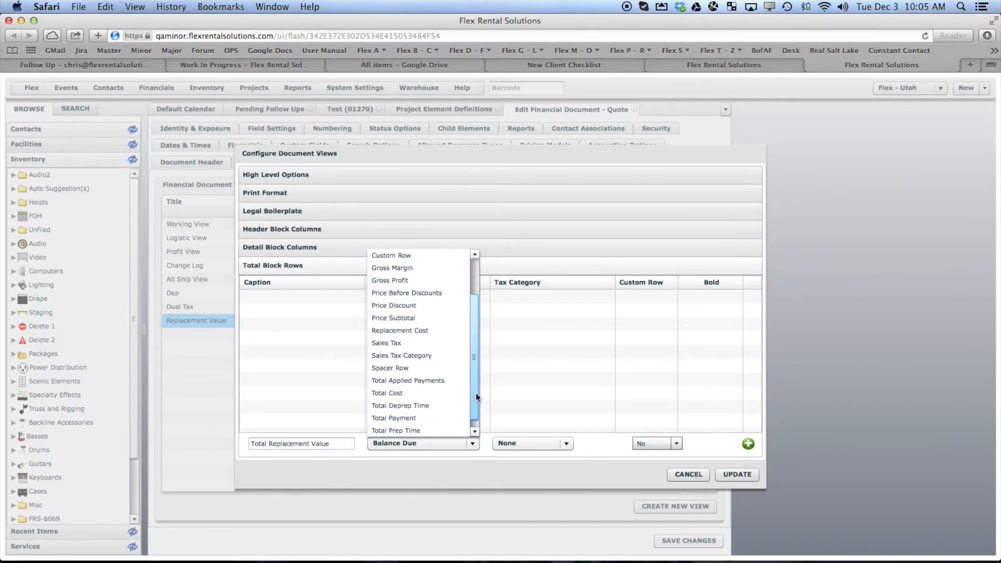
left_click(403, 331)
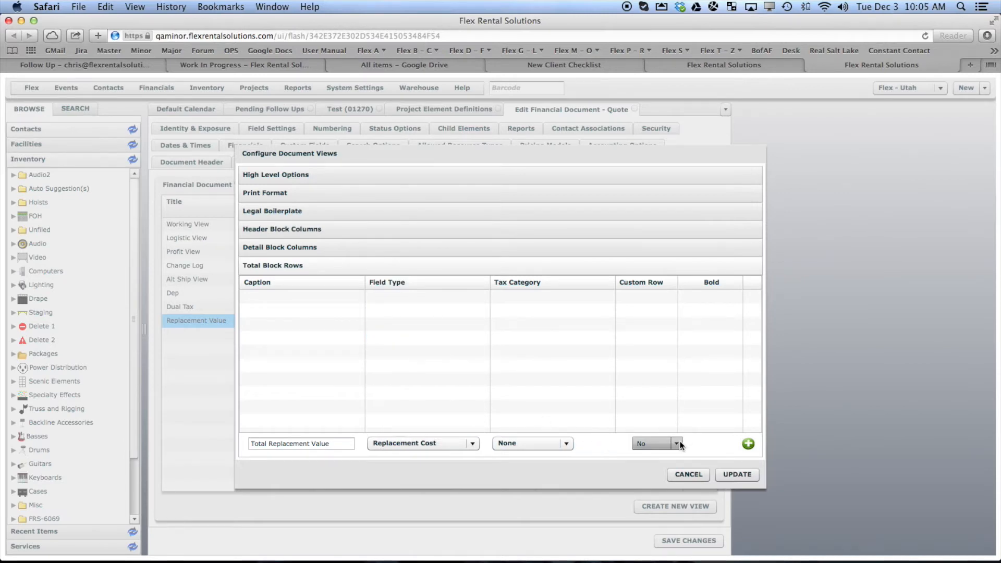
left_click(748, 443)
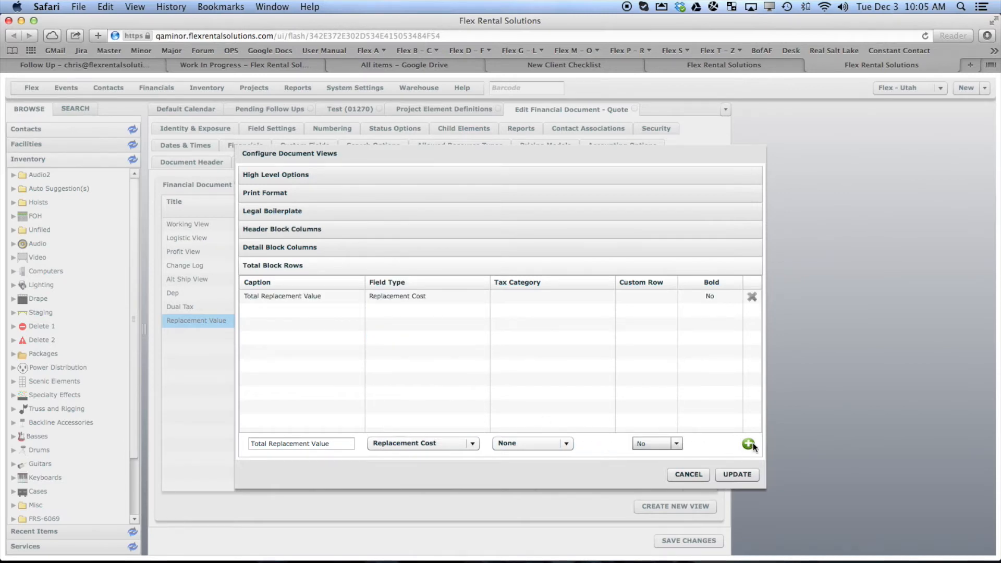
left_click(746, 477)
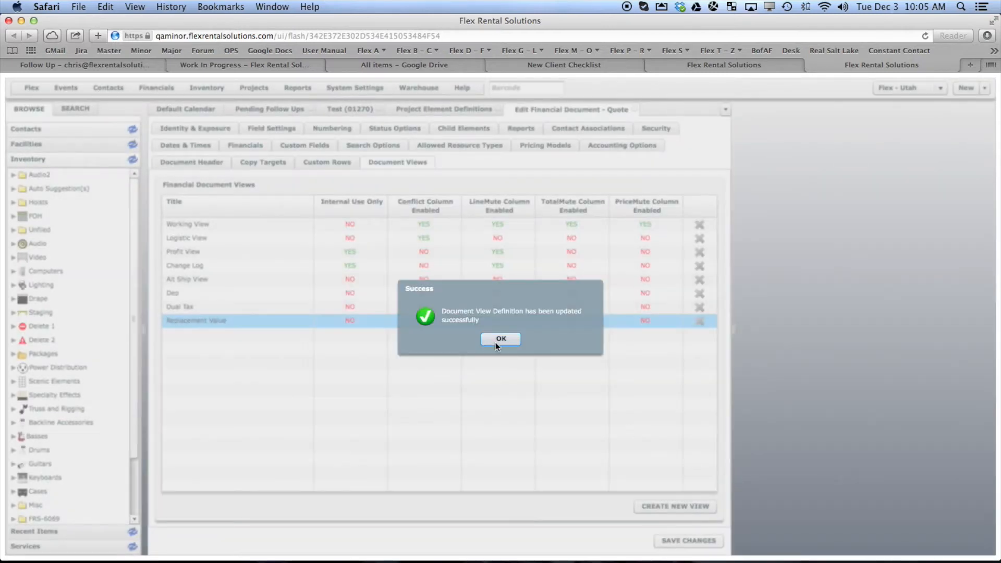
left_click(504, 340)
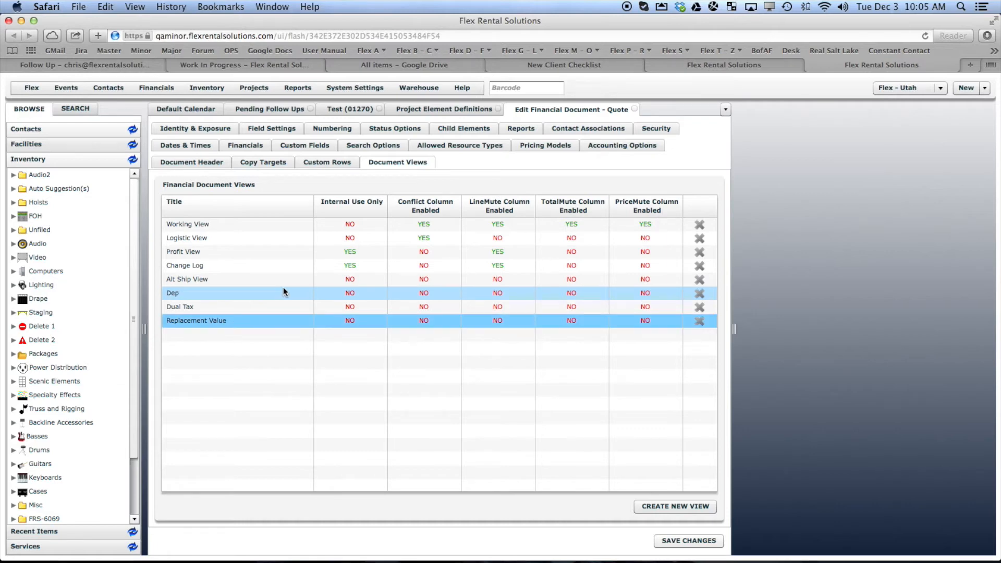
Check the quote definition's instance level reports for Default Financial Document and save the definition's changes.
left_click(518, 128)
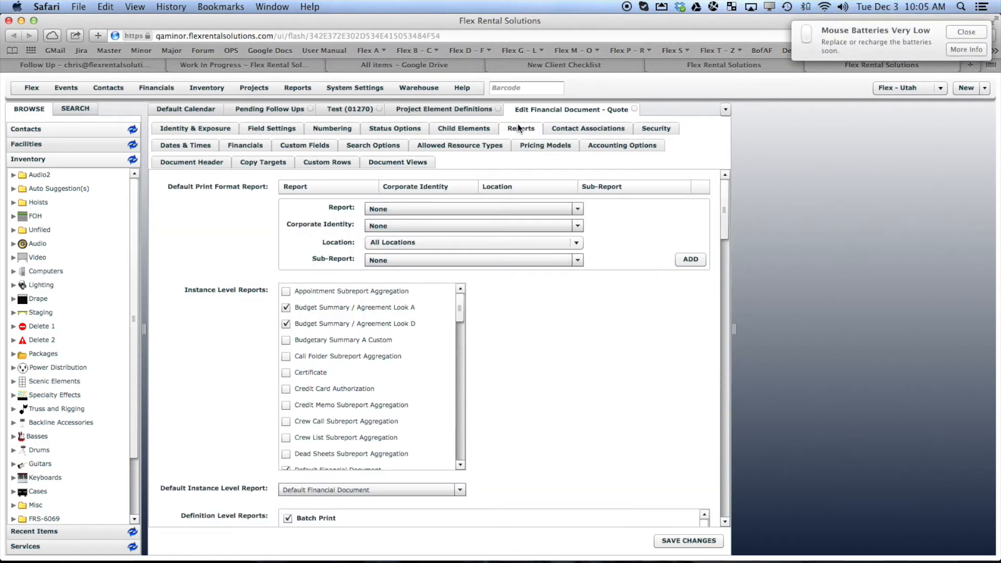
left_click_drag(460, 307, 459, 313)
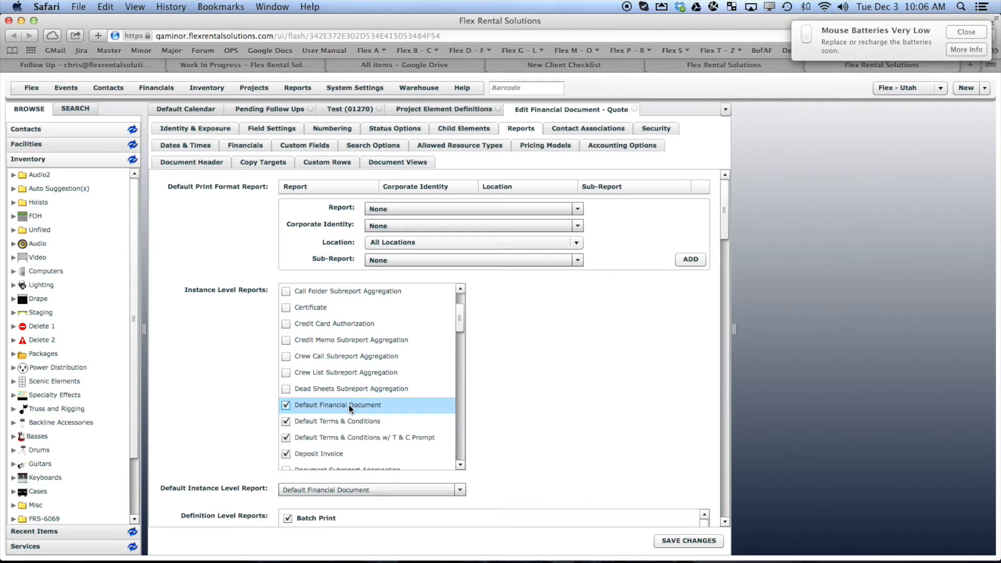
left_click(699, 542)
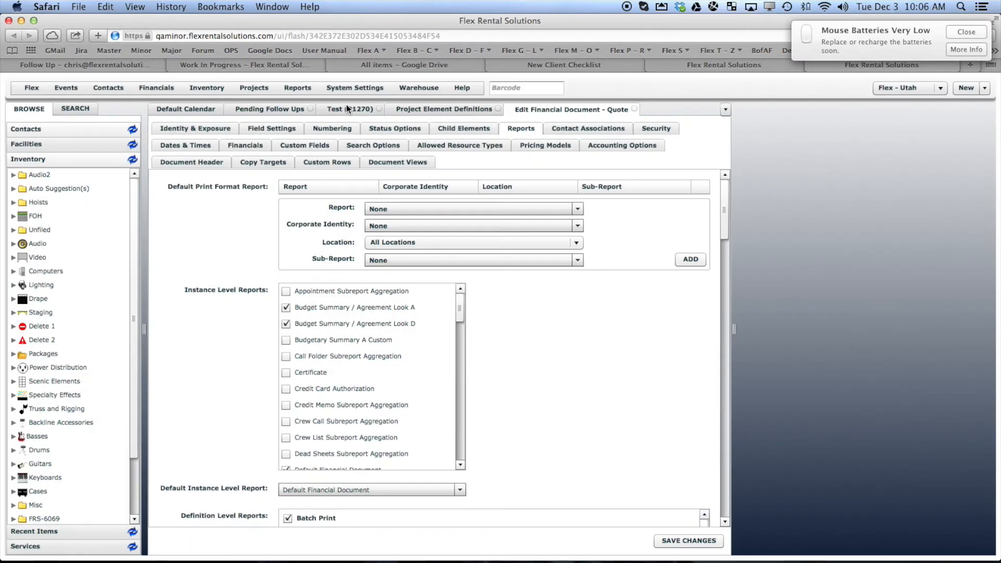
Return to the Test quote, reload it from its project tree and display its Replacement Value view.
left_click(346, 105)
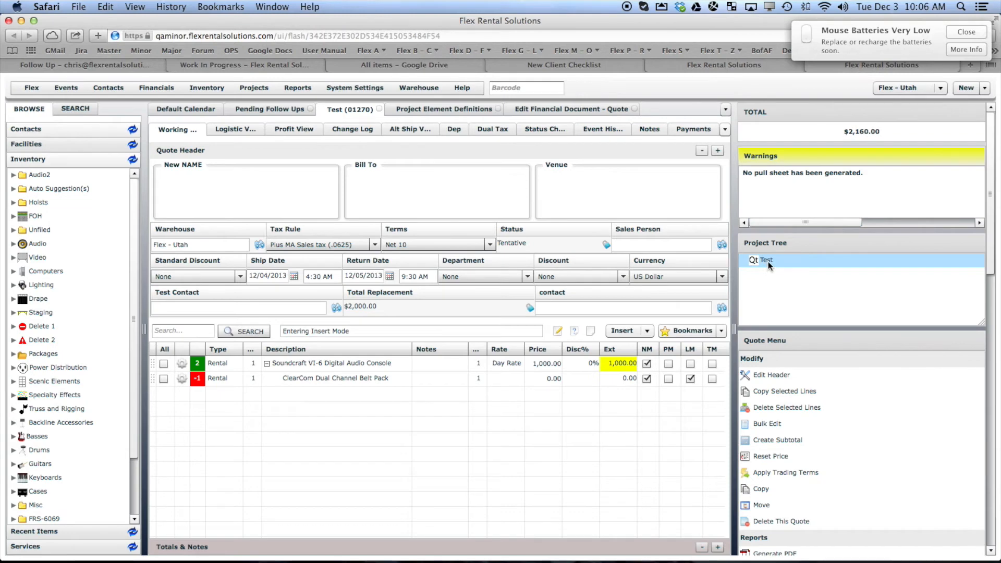
left_click(768, 262)
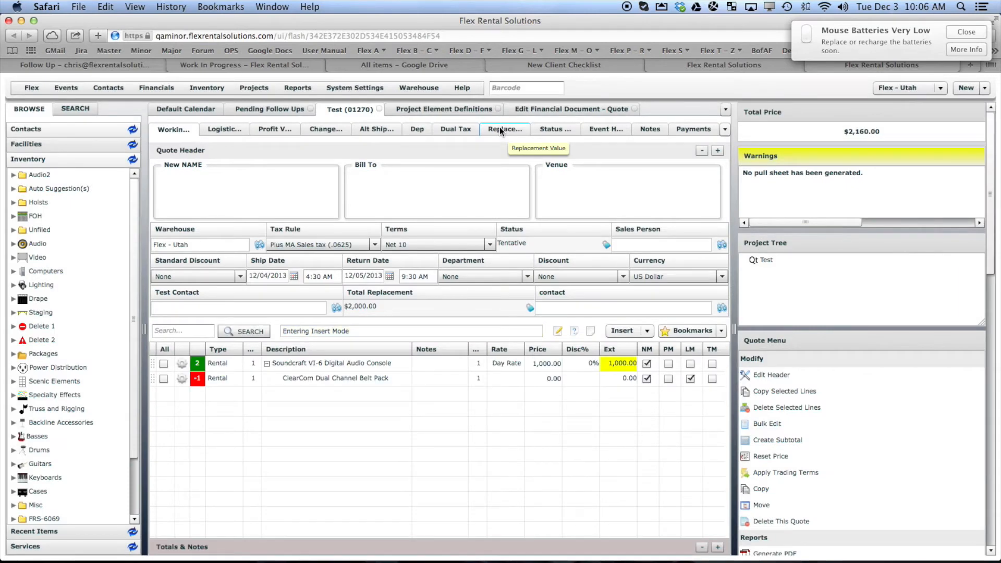
left_click(499, 128)
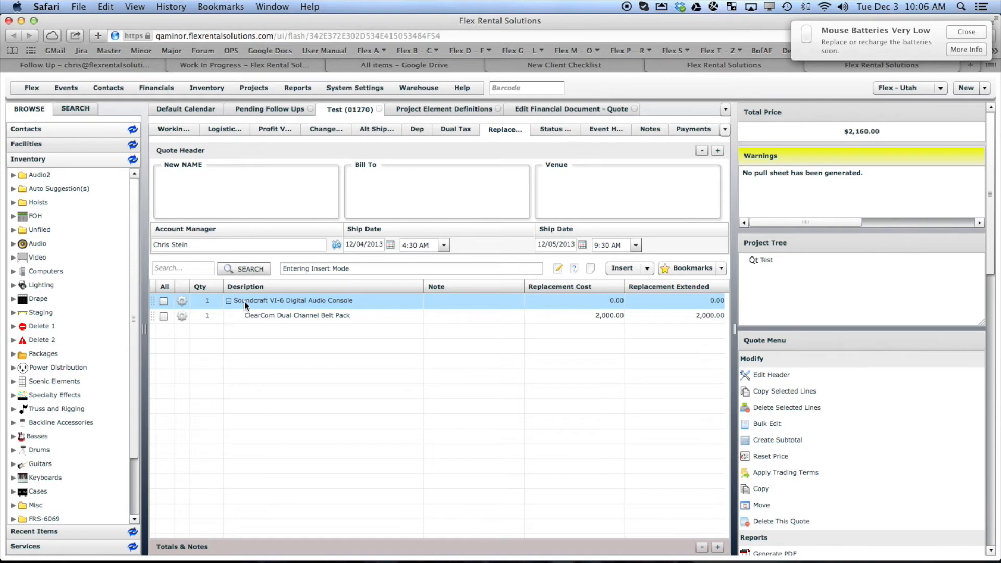
Open the Soundcraft VI-6 Digital Audio Console item from the quote line and update its replacement cost to 50000.
left_click(181, 302)
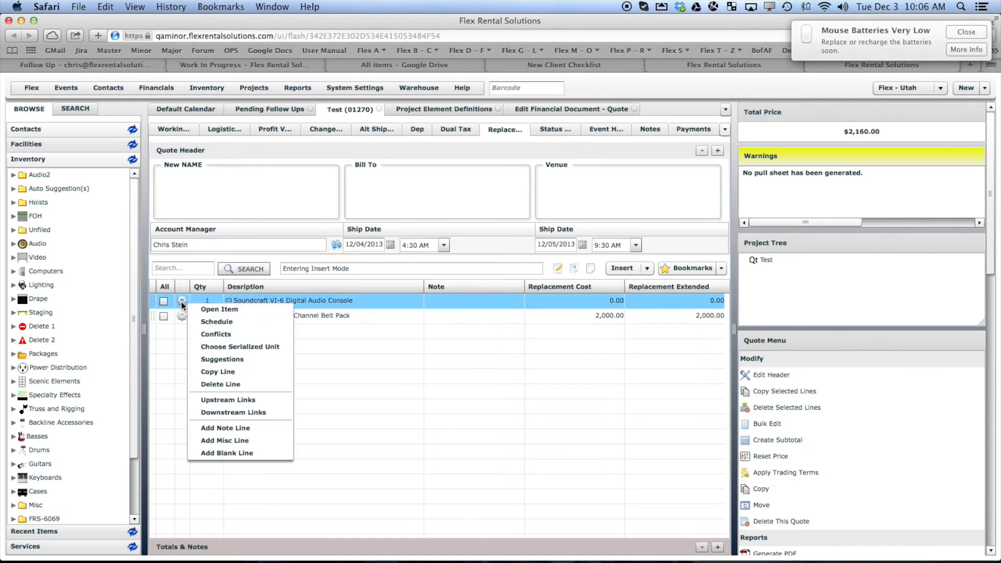
left_click(220, 309)
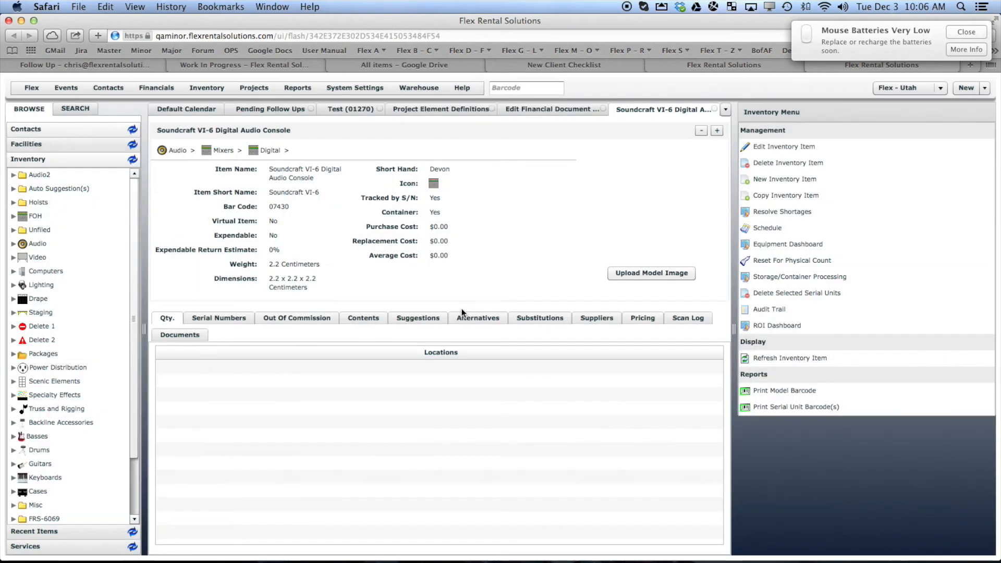
left_click(798, 148)
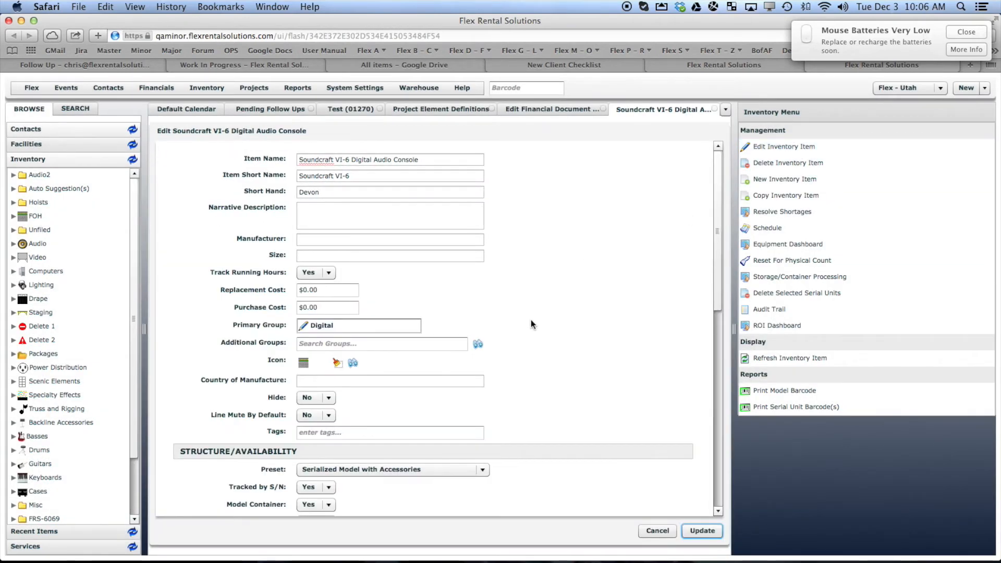
left_click(328, 291)
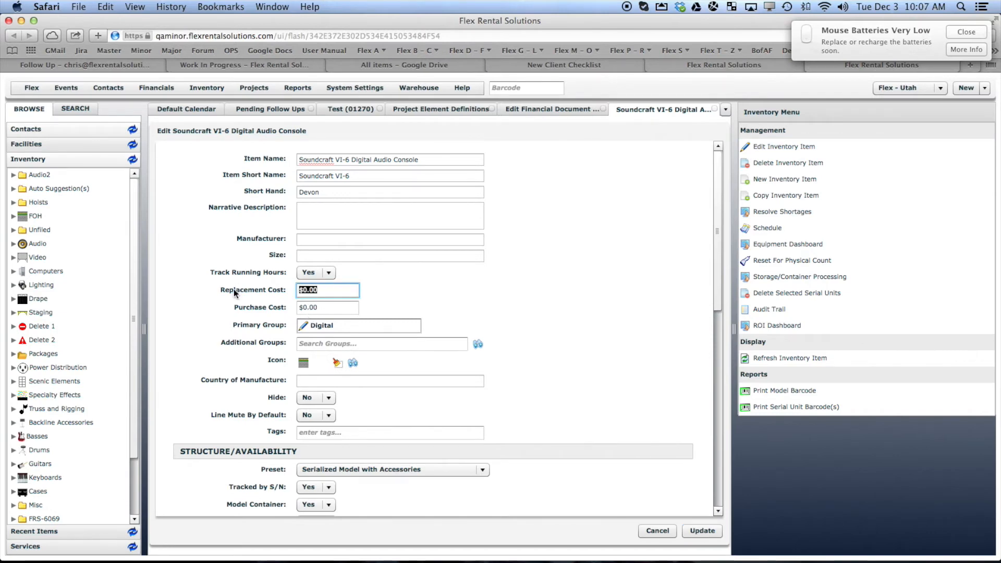
type("50000")
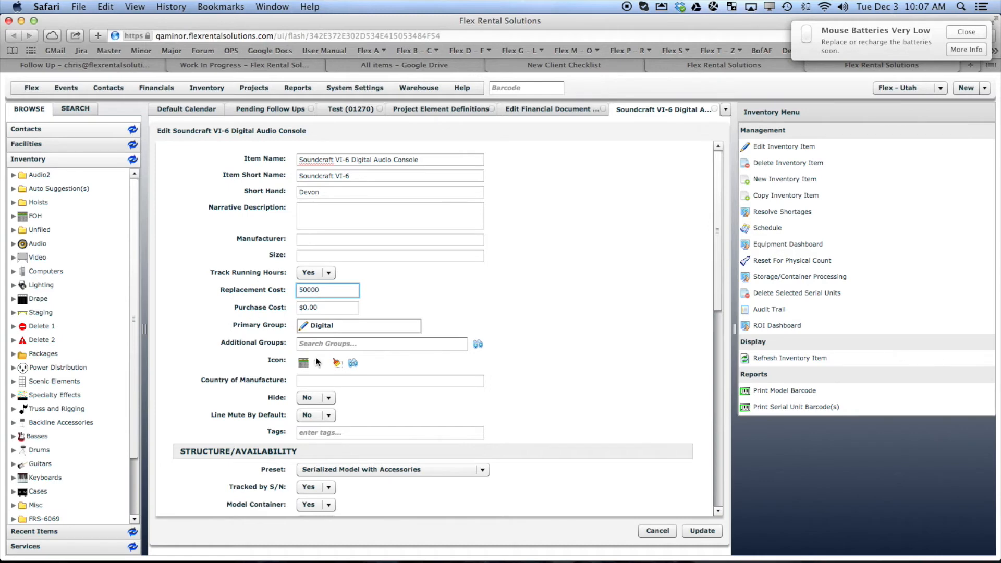
left_click(703, 530)
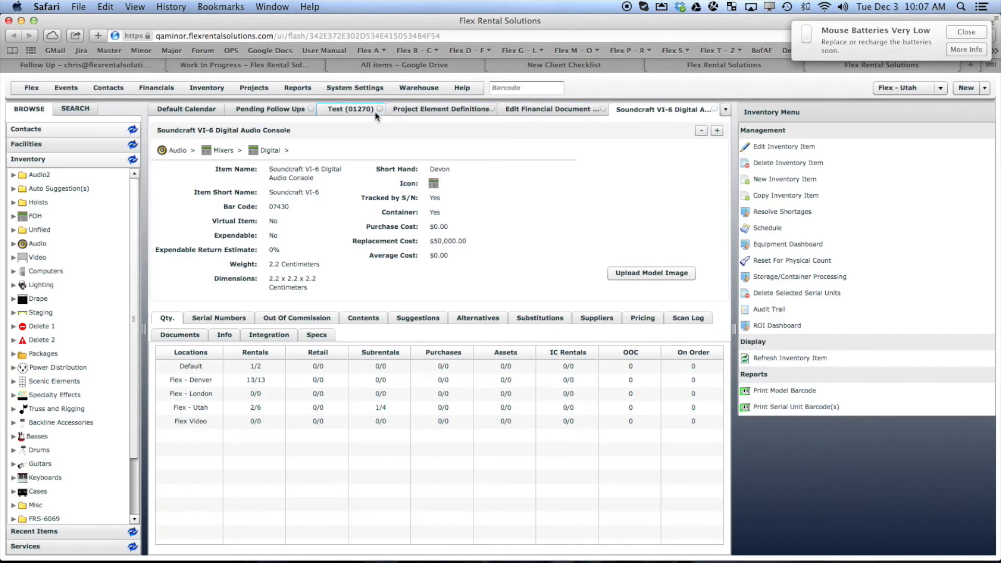
Open the ClearCom Dual Channel Belt Pack item from the Test quote, set its replacement cost to 195 and try to save it.
left_click(360, 112)
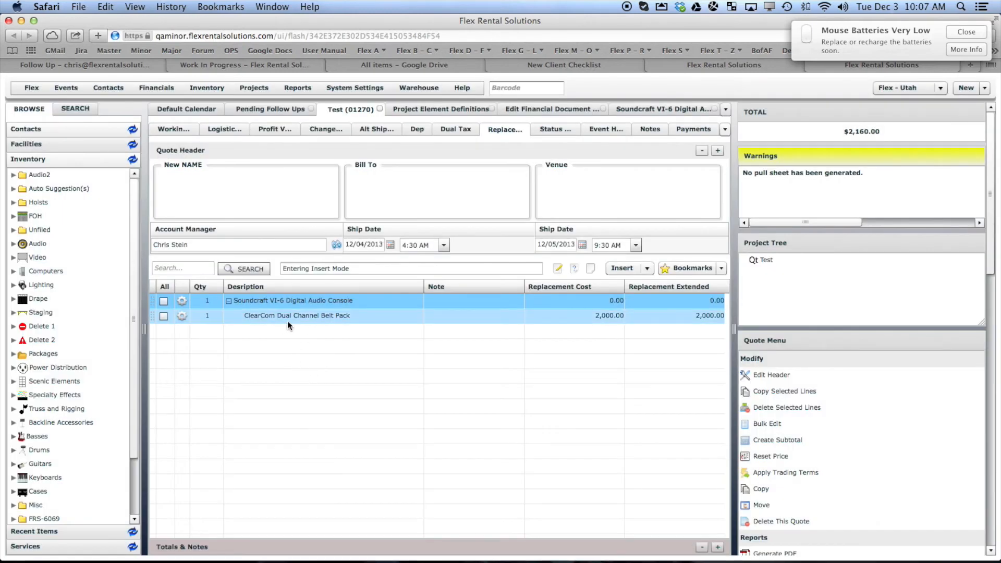
left_click(184, 315)
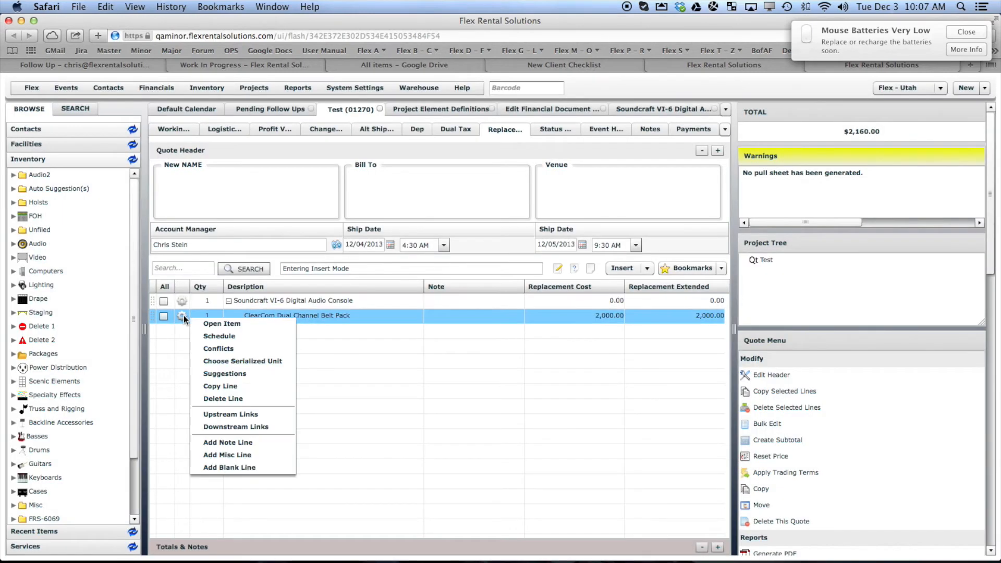
left_click(223, 326)
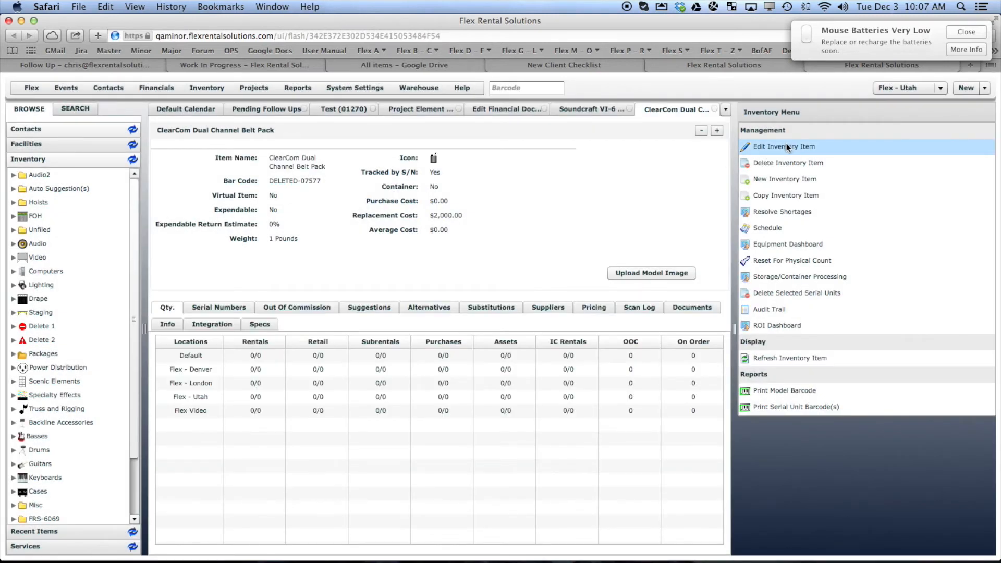
left_click(788, 148)
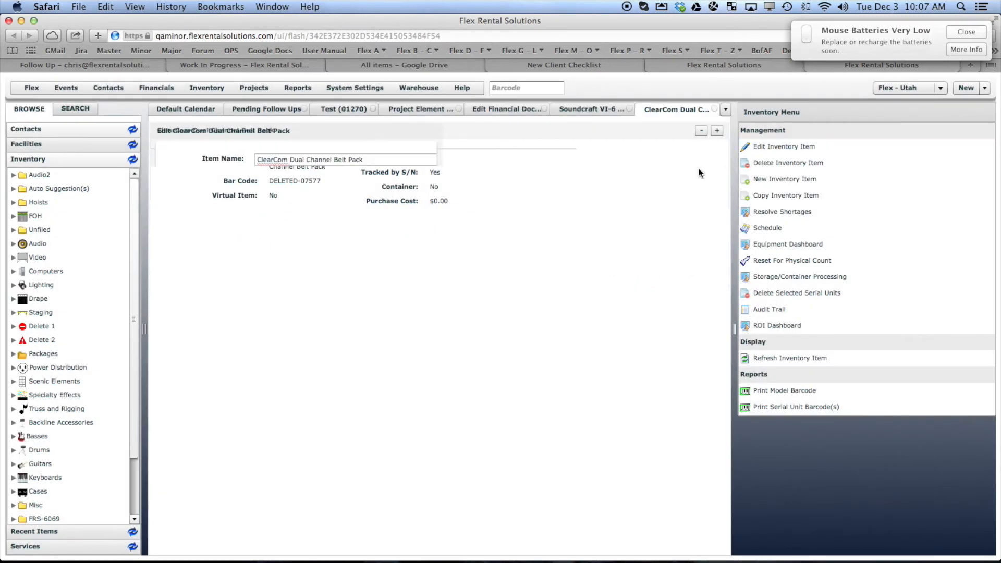
left_click(342, 289)
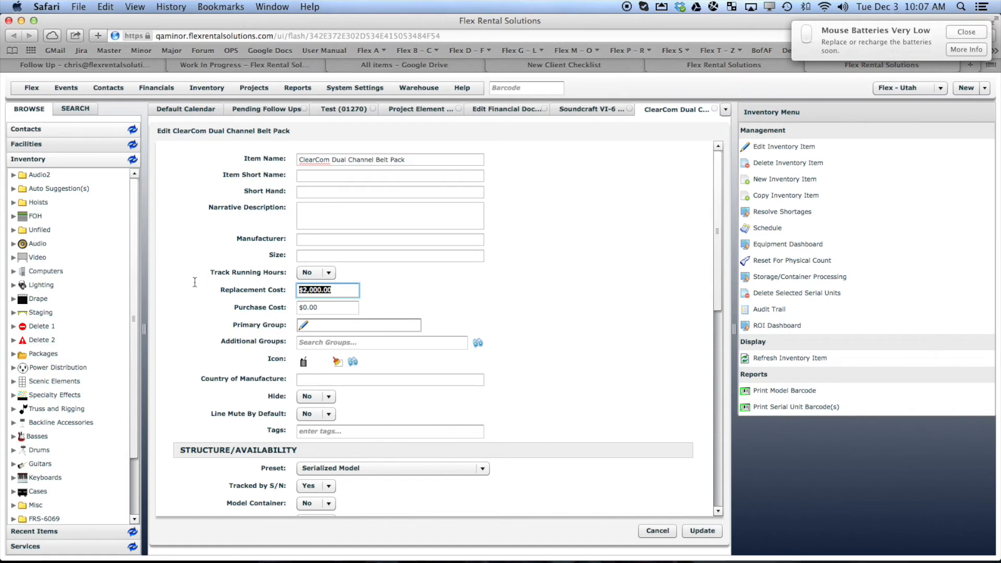
type("29")
type("5")
left_click(721, 529)
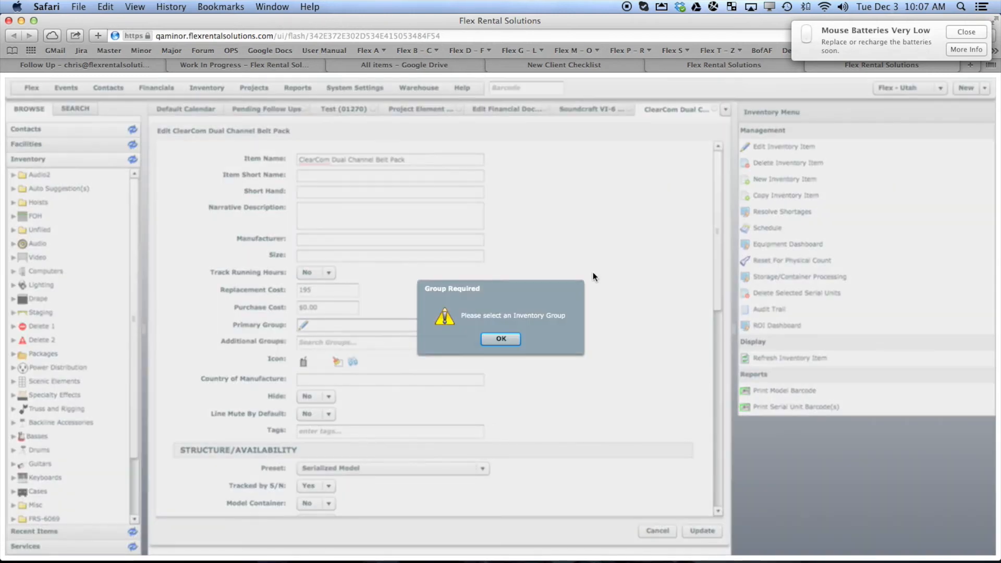
left_click(497, 340)
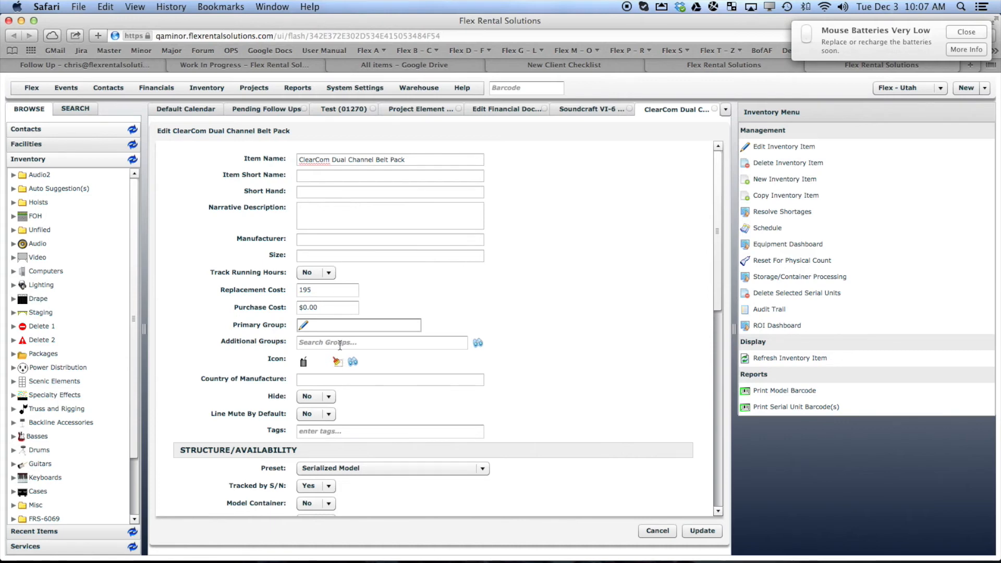
Assign the belt pack's primary group to Miscellaneous under Audio and update the item.
left_click(304, 325)
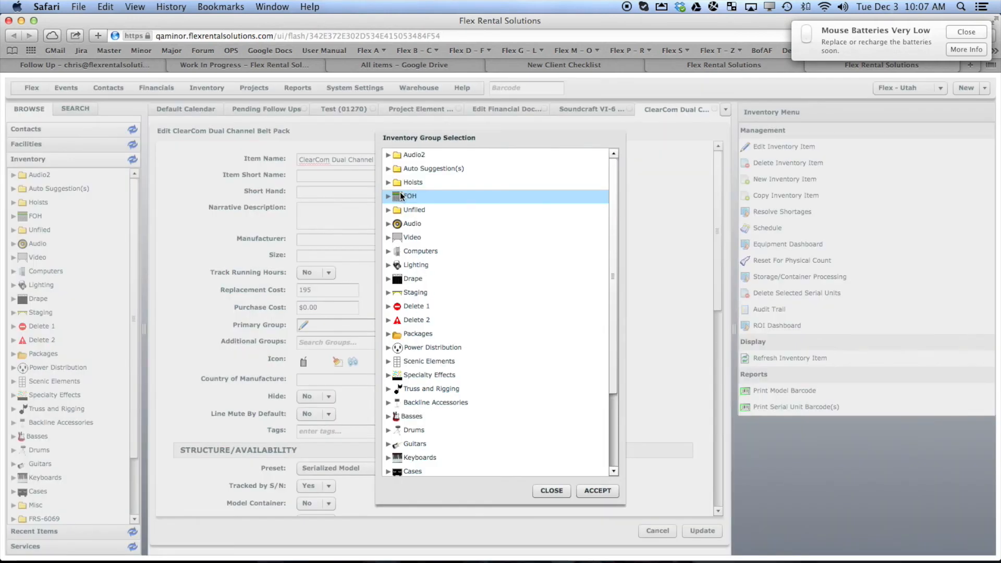
left_click(411, 225)
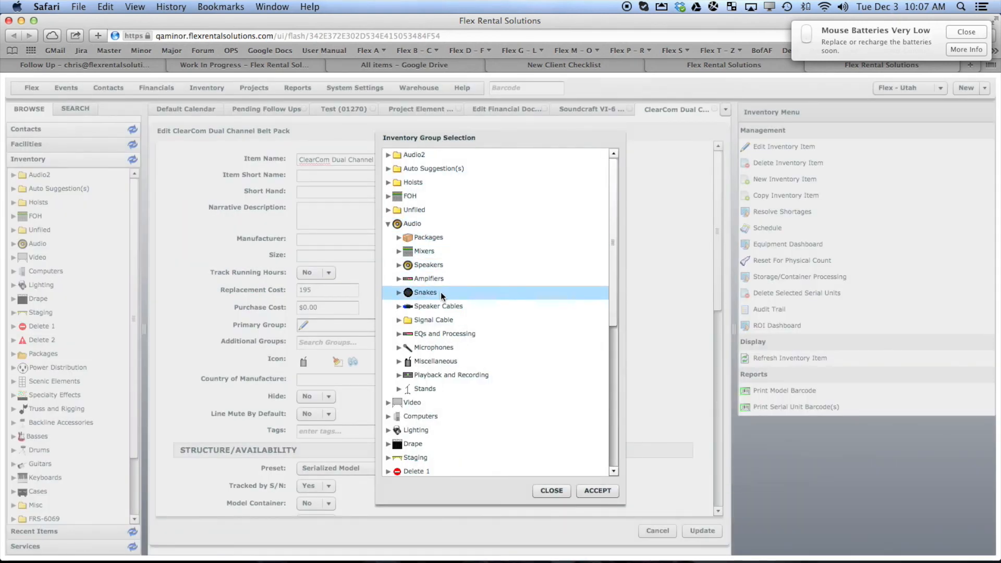
double_click(443, 362)
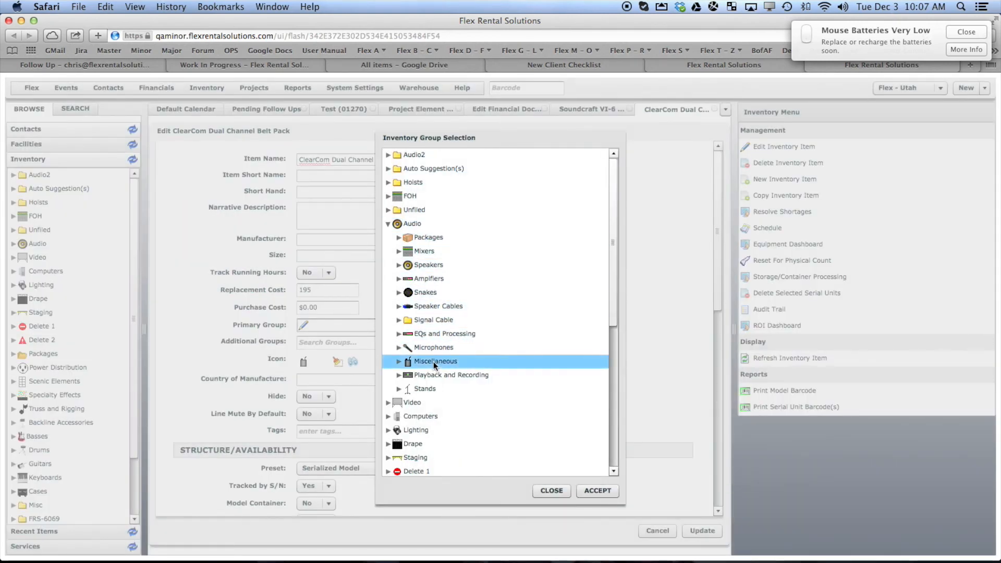
left_click(702, 531)
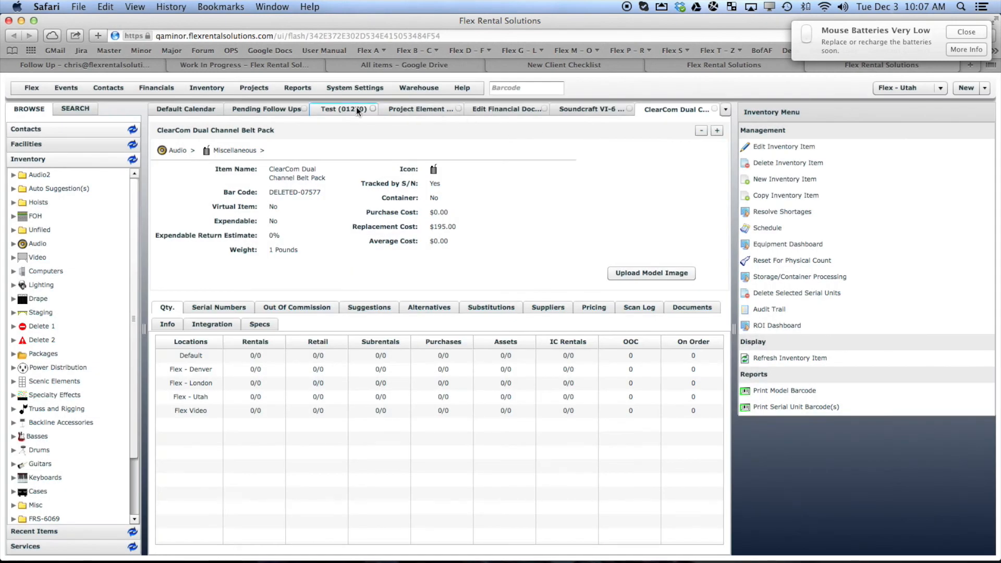
Reload the Test quote from its project tree and check the updated costs in its Replacement Value view.
left_click(347, 108)
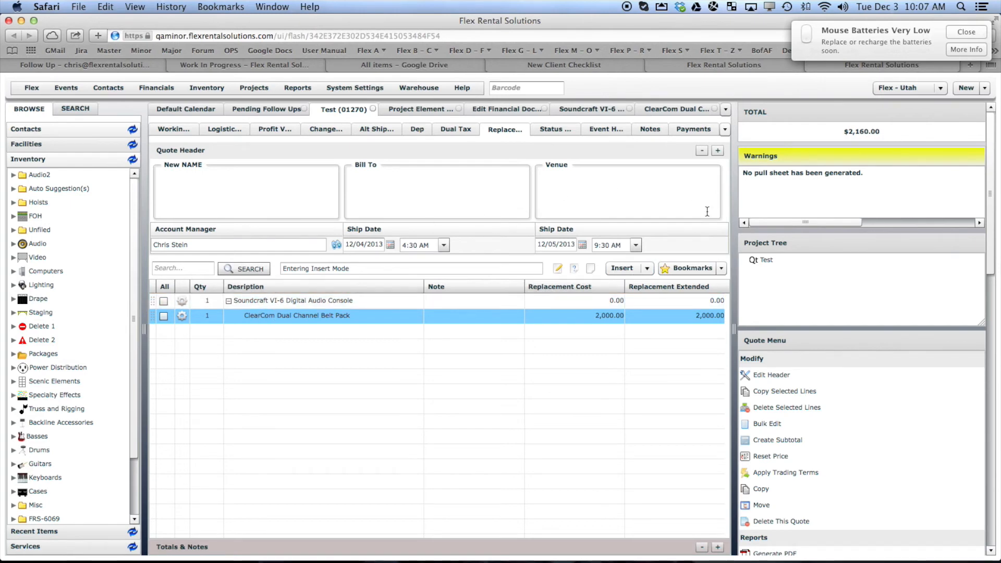
left_click(769, 261)
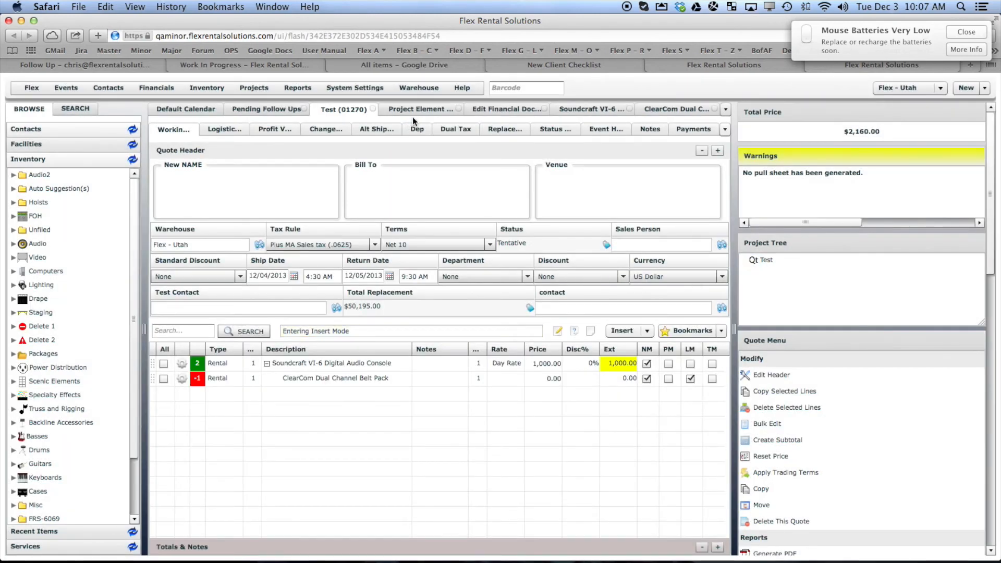
left_click(497, 130)
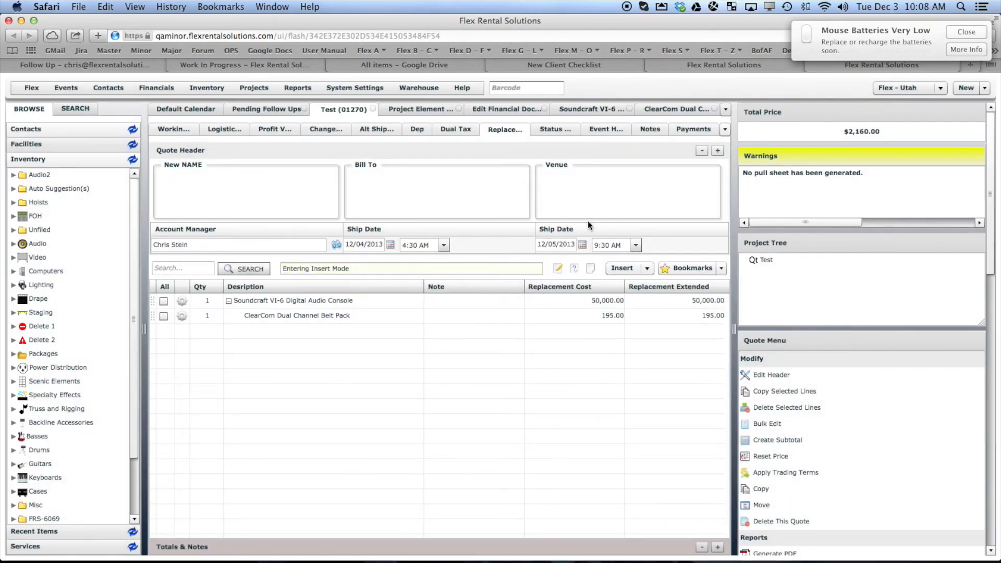
Set the ClearCom Dual Channel Belt Pack quantity to 4 and expand the quote's Totals & Notes section.
left_click(216, 315)
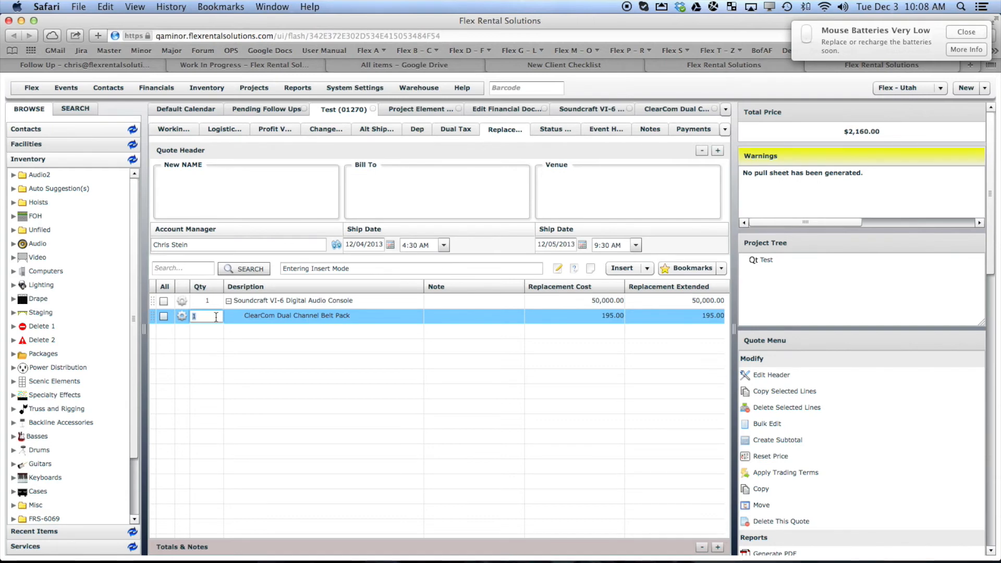
type("4")
key("Return")
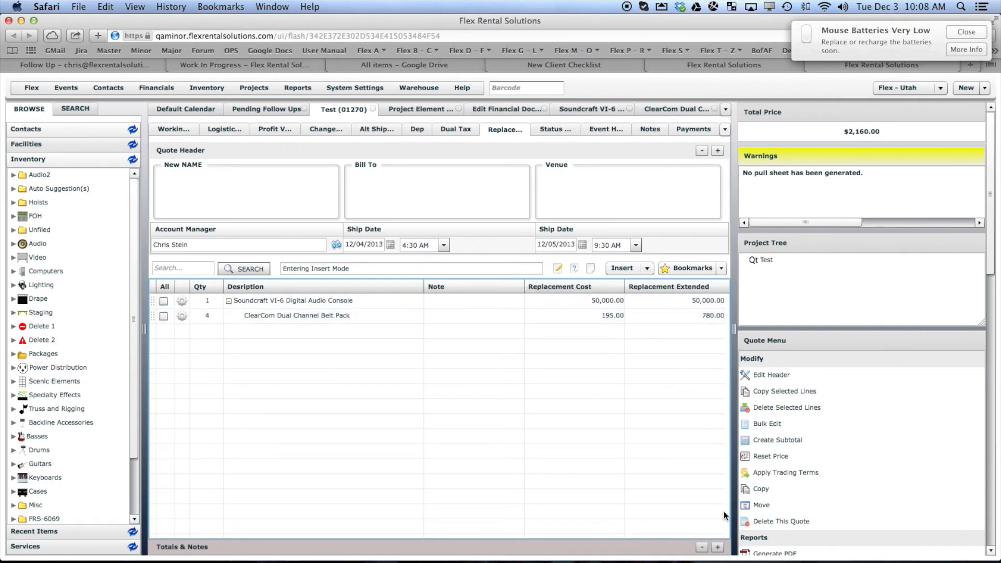
left_click(717, 547)
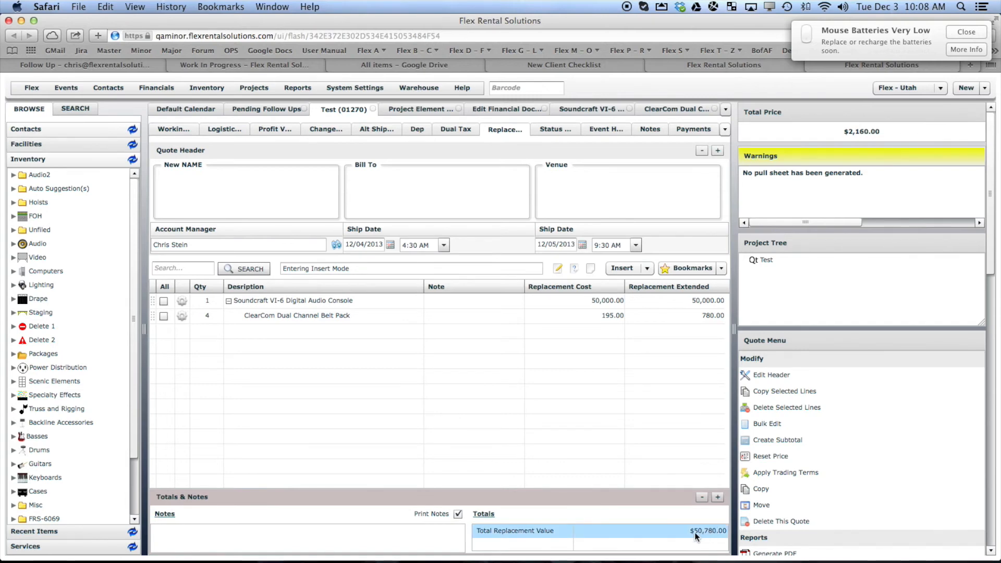
Turn off LM on the belt pack line in the quote's working view, then return to the Replacement Value view.
left_click(168, 128)
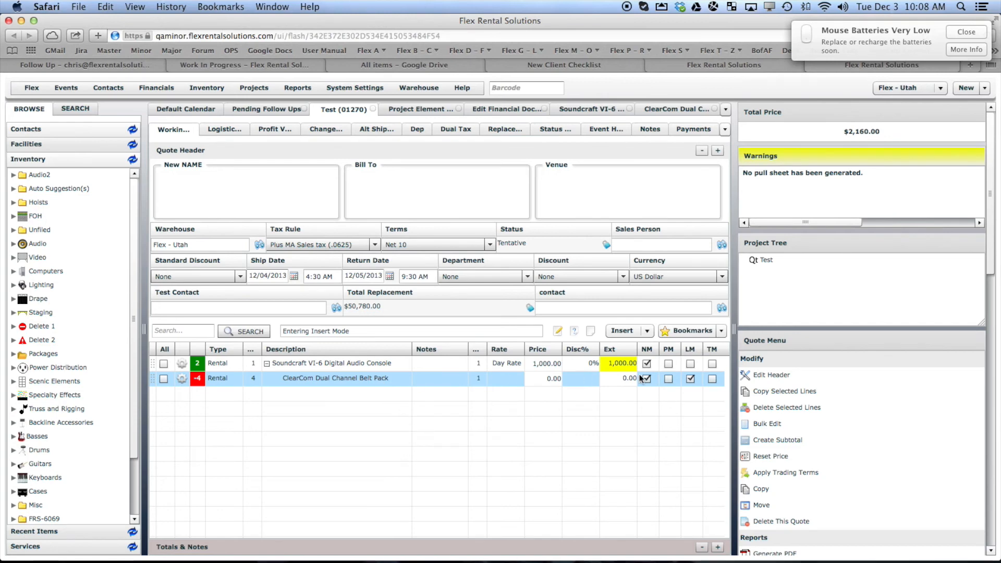
left_click(690, 378)
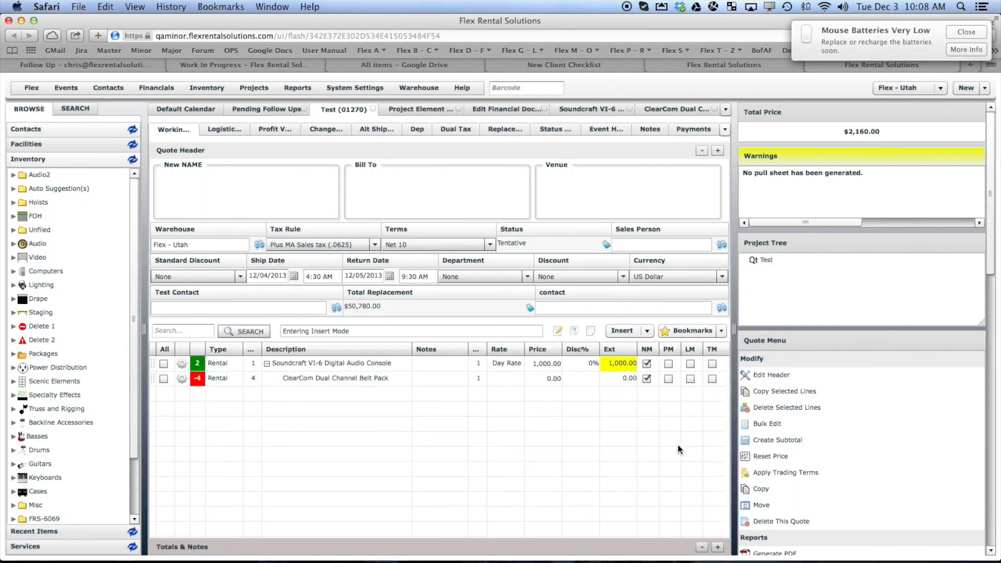
left_click(508, 132)
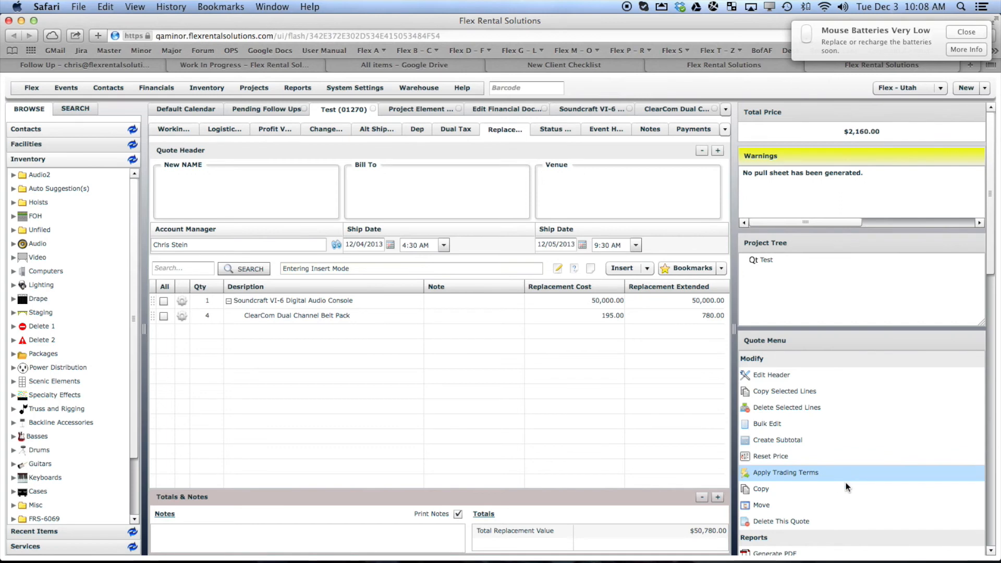
Generate the Default Financial Document report from the Replacement Value view and enlarge the PDF to examine its columns and total.
scroll(979, 313, "down", 6)
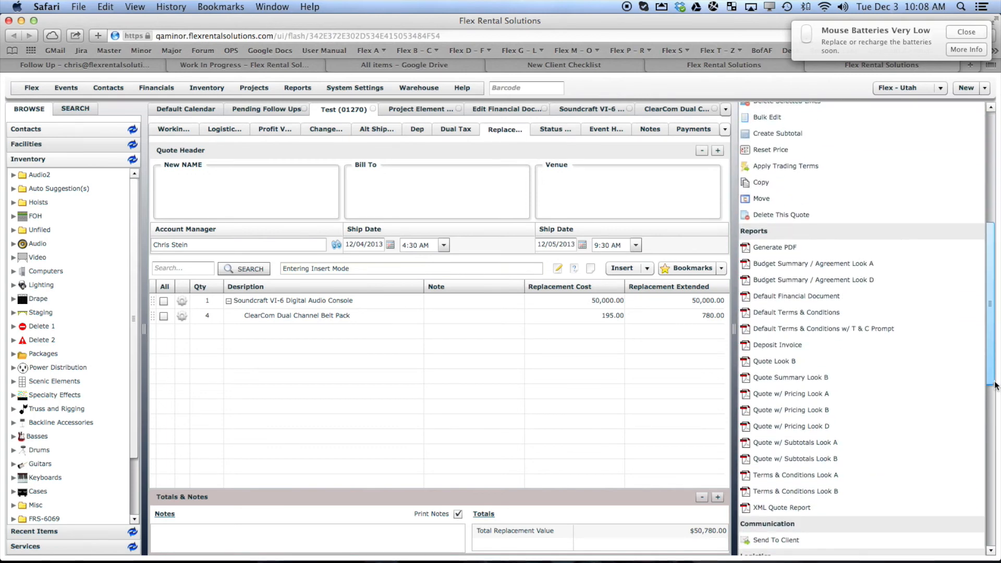
left_click(802, 296)
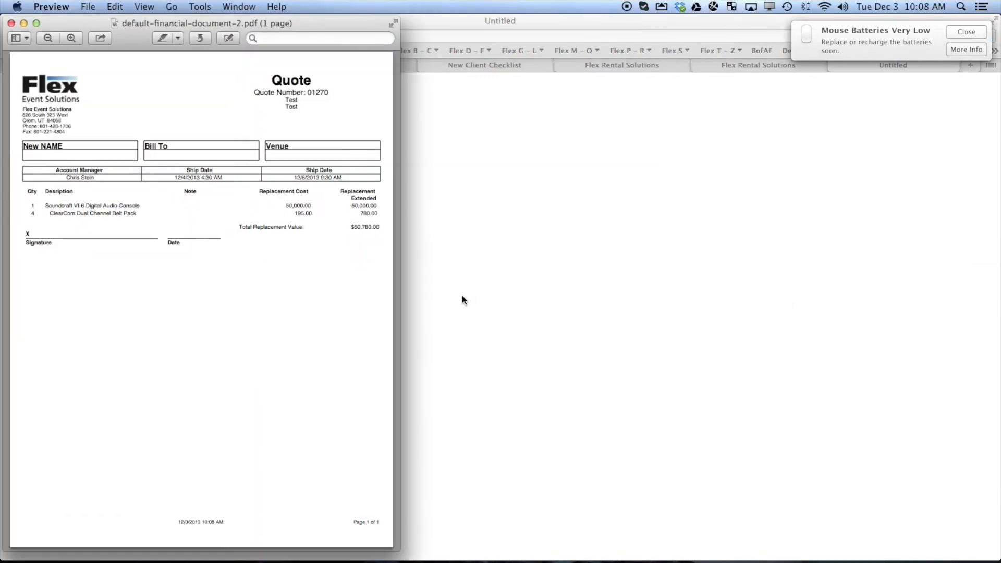
left_click_drag(401, 285, 578, 298)
scroll(366, 295, "up", 2)
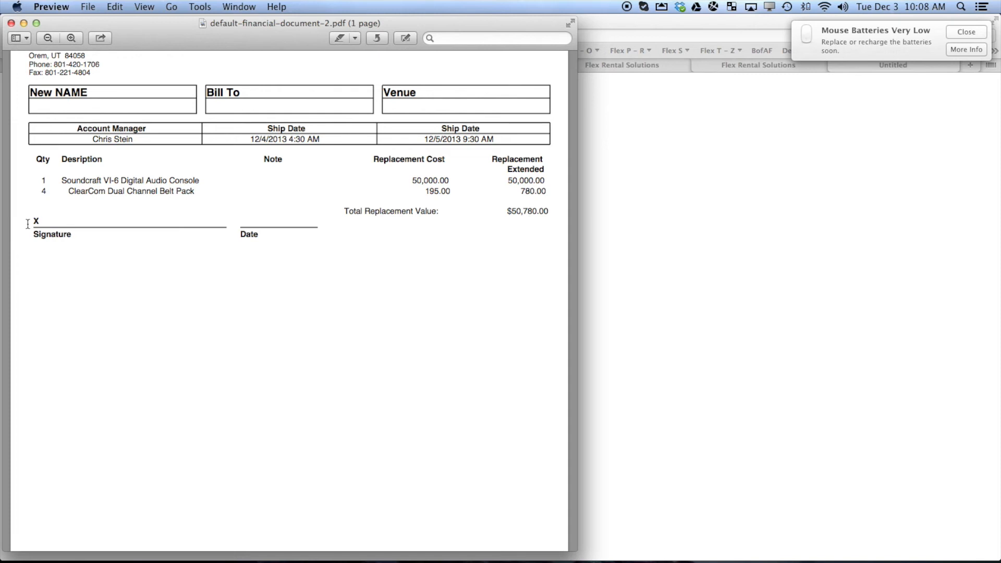
Close the report PDF and return from the blank browser page to the Test quote.
left_click(11, 23)
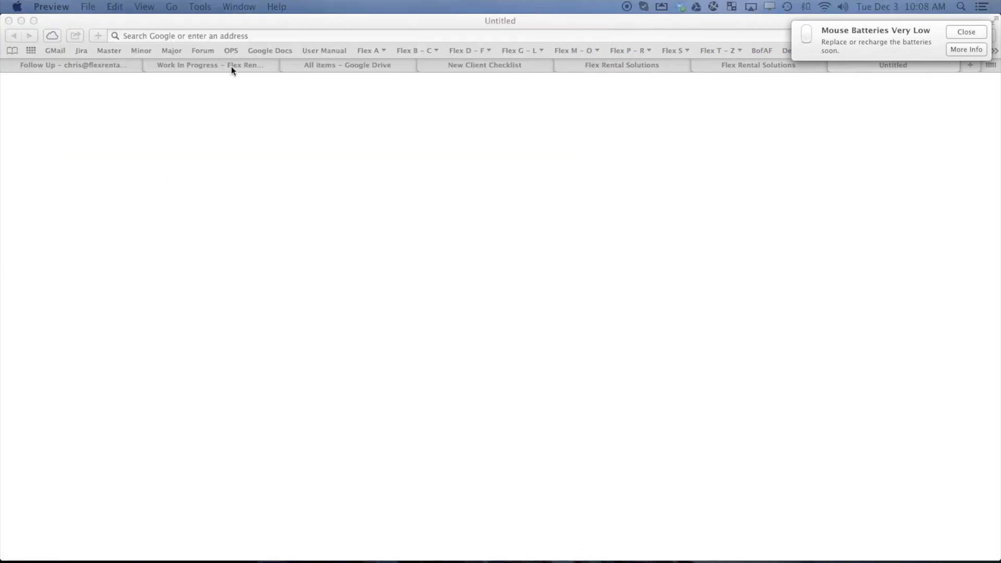
left_click(956, 35)
left_click(835, 65)
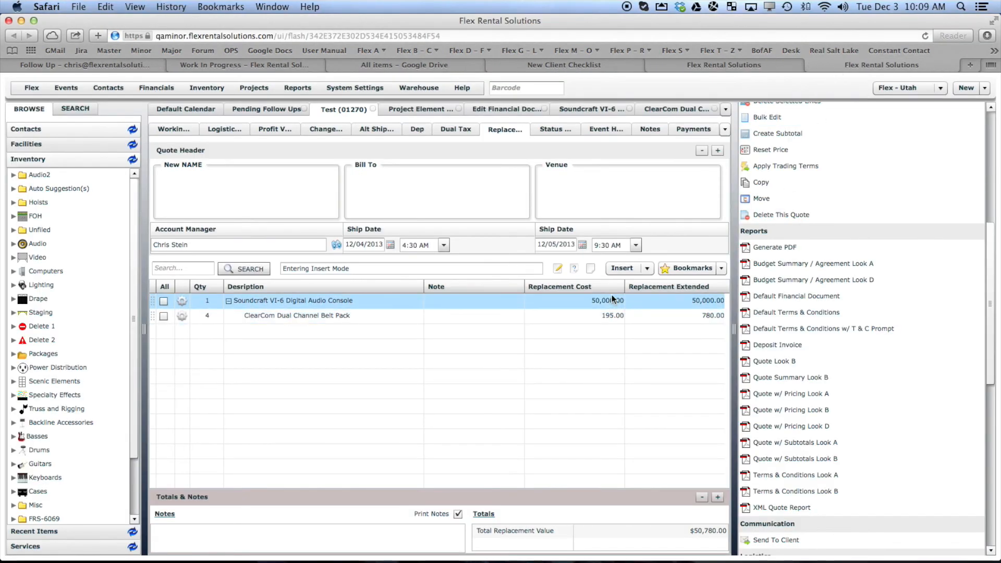
Show the quote's working view, then open the Quote definition from the project element definitions for editing.
left_click(174, 129)
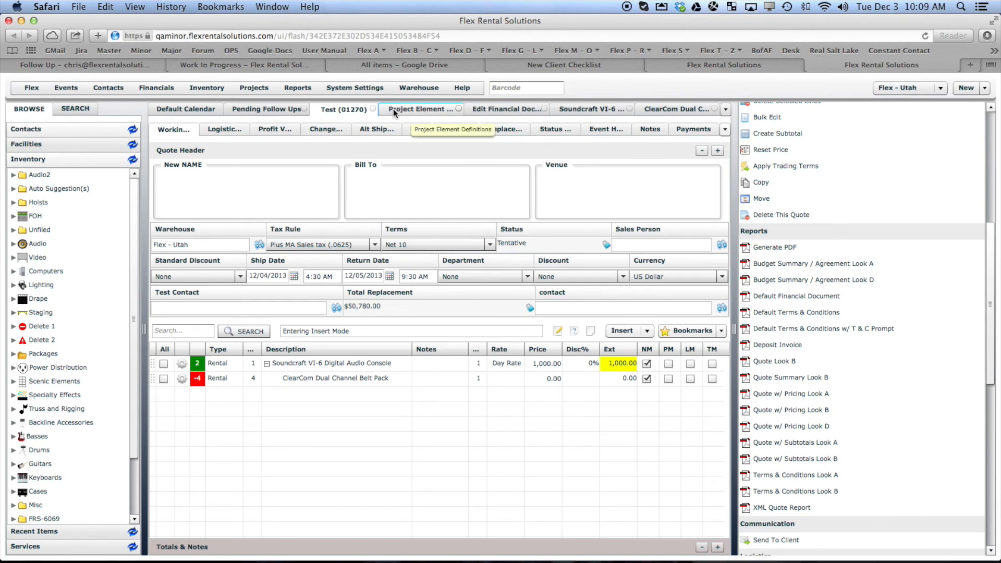
left_click(245, 89)
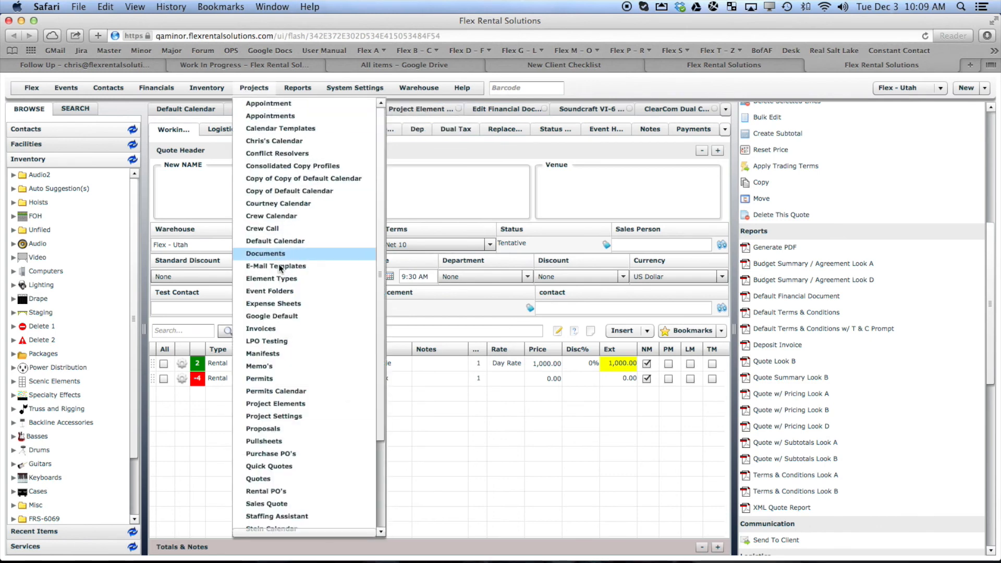
left_click(288, 405)
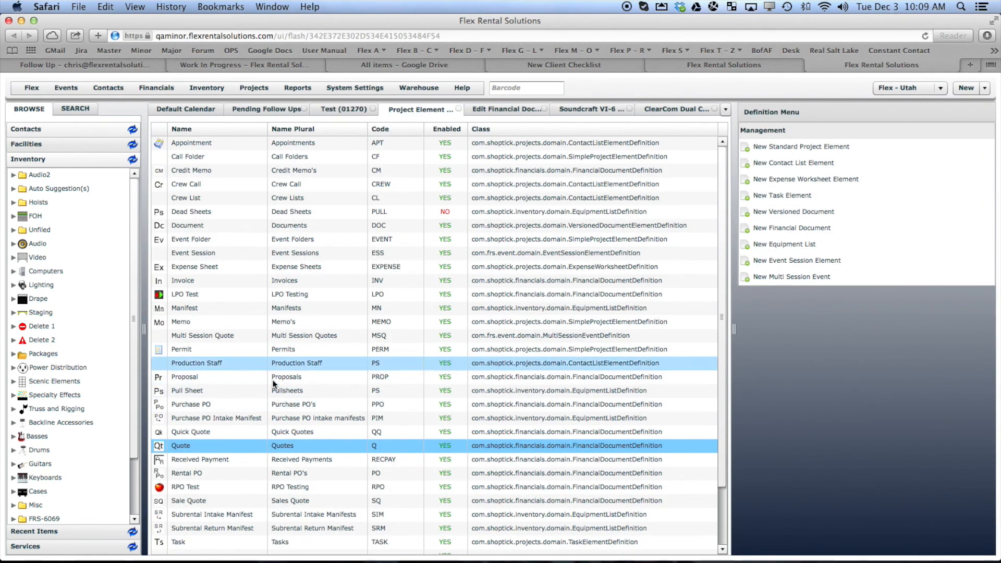
double_click(176, 446)
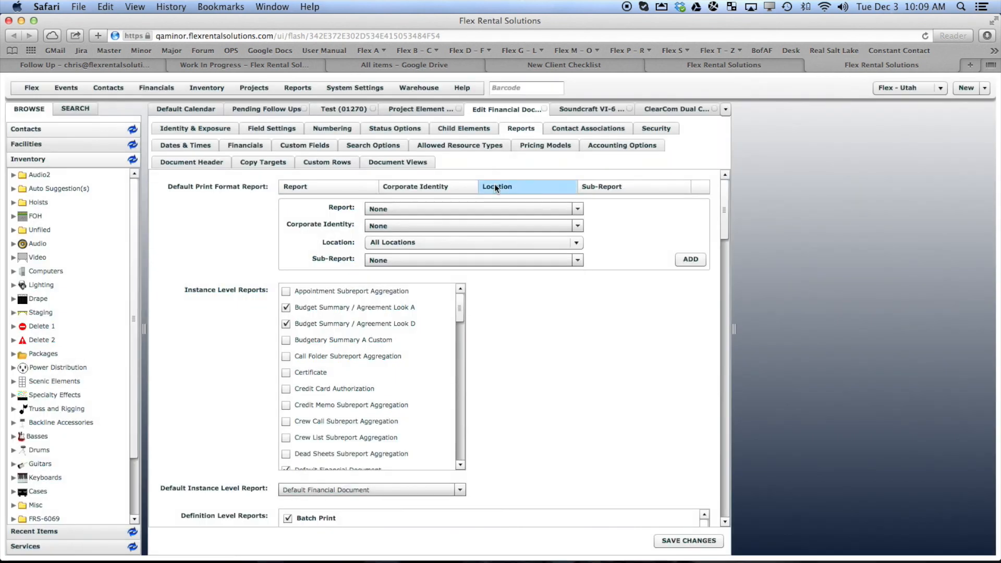
Examine the header block columns of the Working View in the quote definition's document views, including Total Replacement, and leave the configuration without changes.
left_click(402, 164)
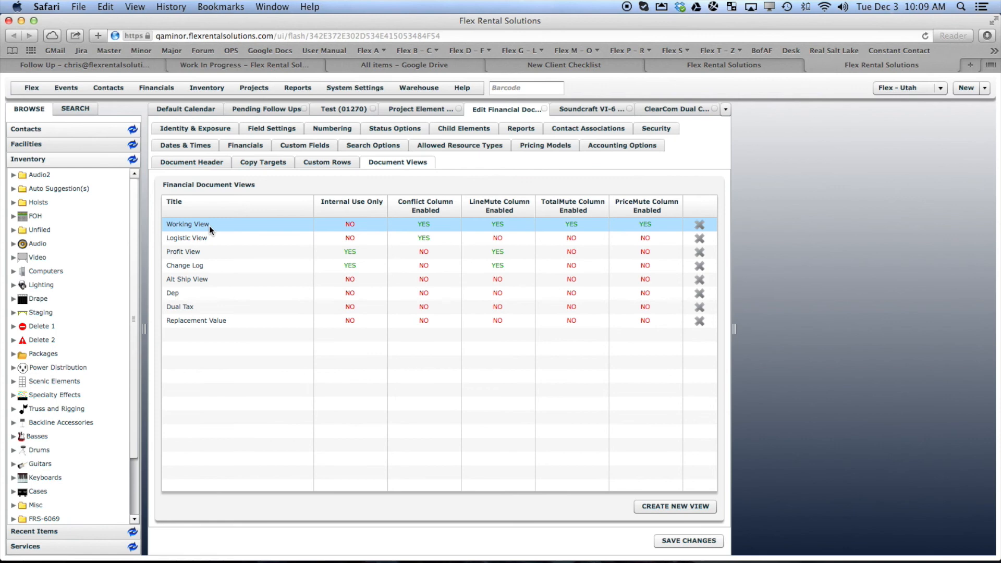
double_click(209, 225)
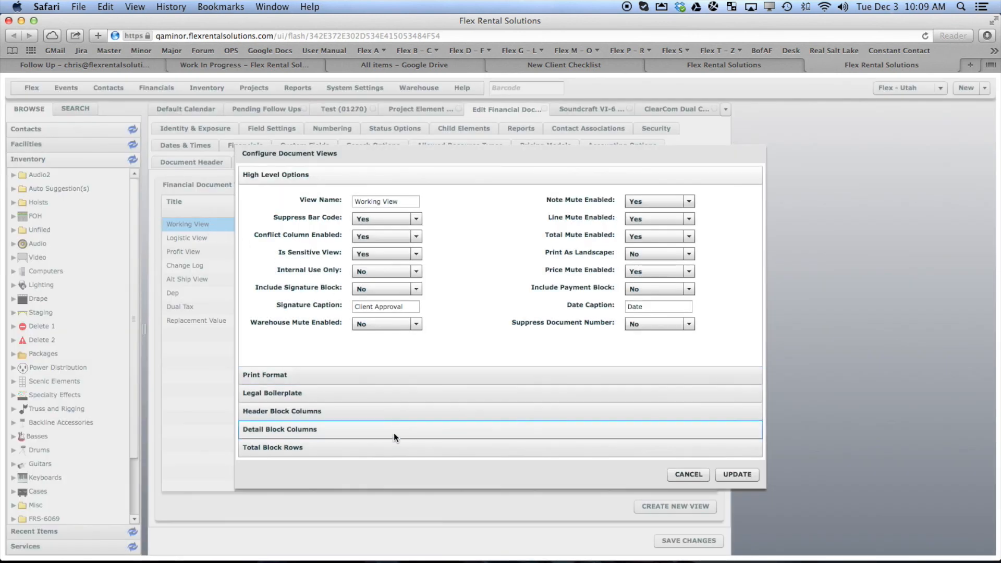
left_click(384, 415)
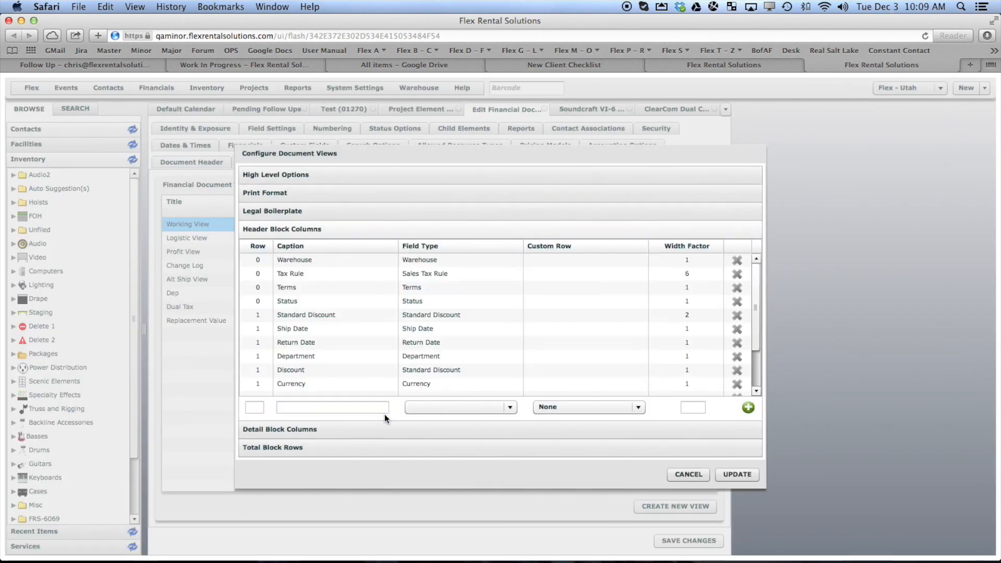
left_click_drag(756, 329, 757, 377)
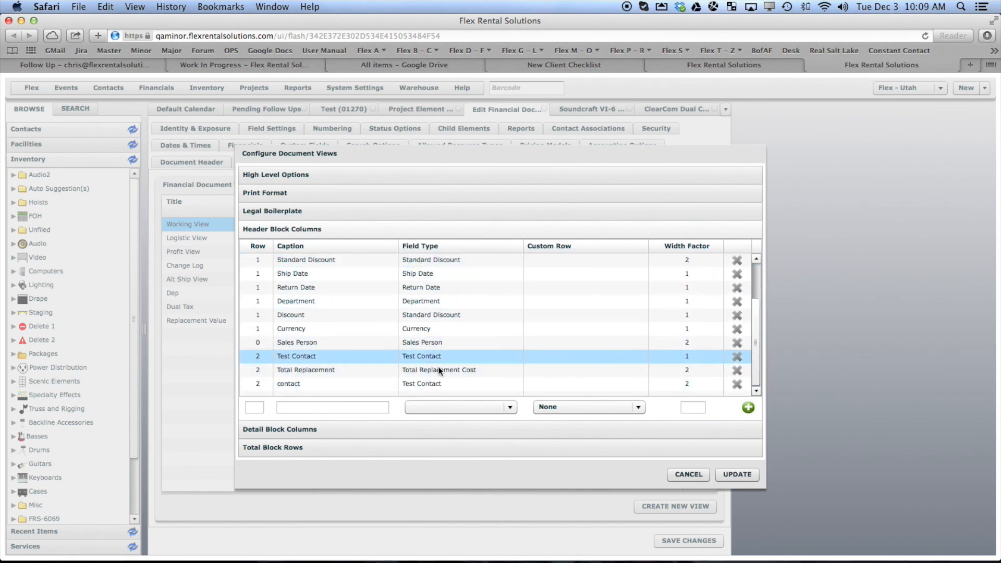
left_click(684, 473)
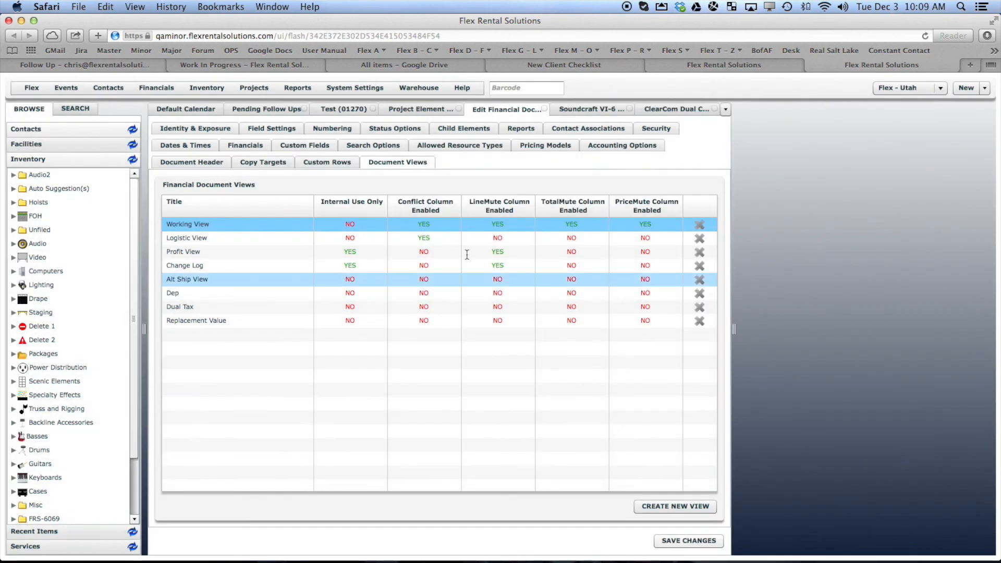
Go back to the Test quote, review its Replacement Value view, and return to the working view.
left_click(341, 108)
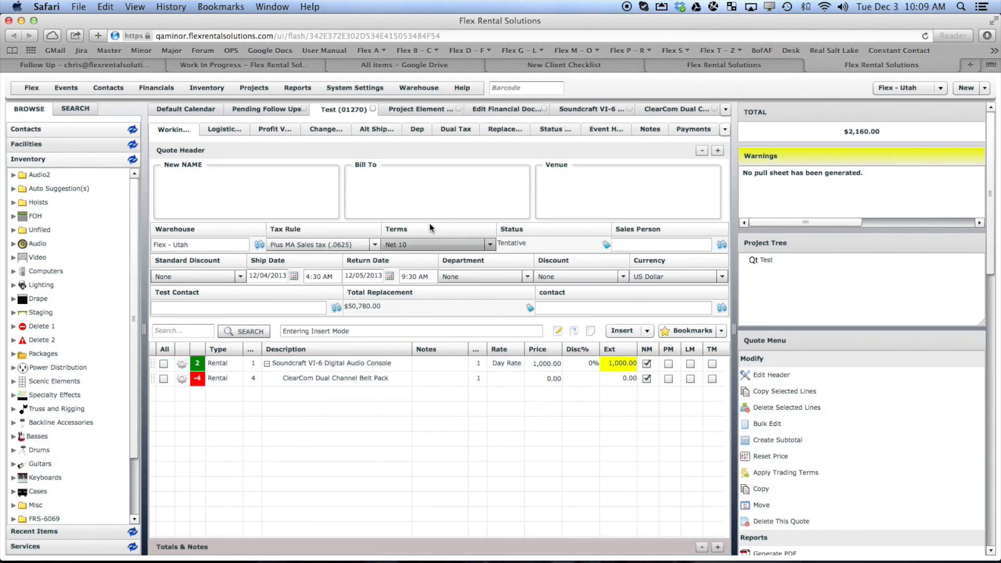
left_click(501, 130)
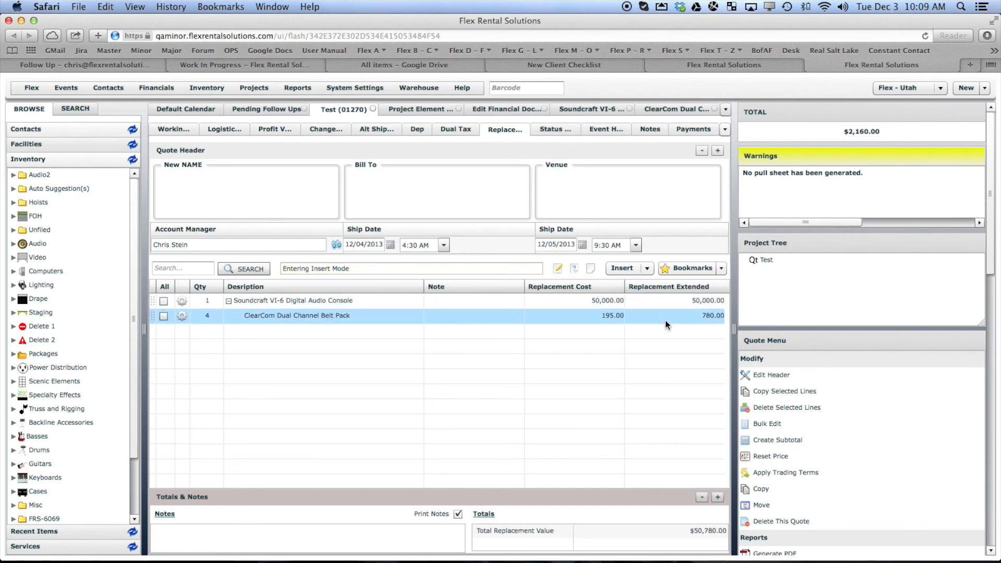
left_click(172, 134)
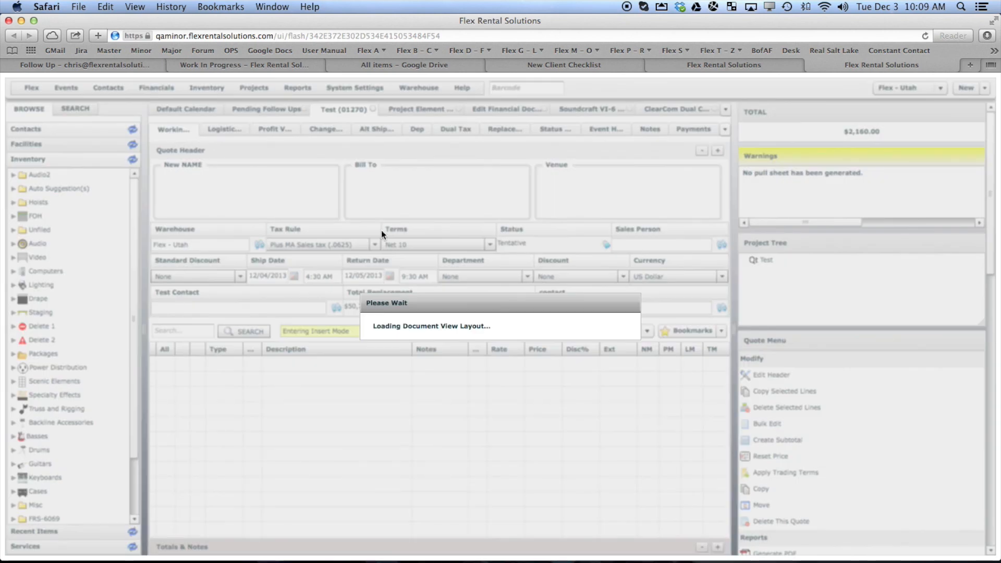